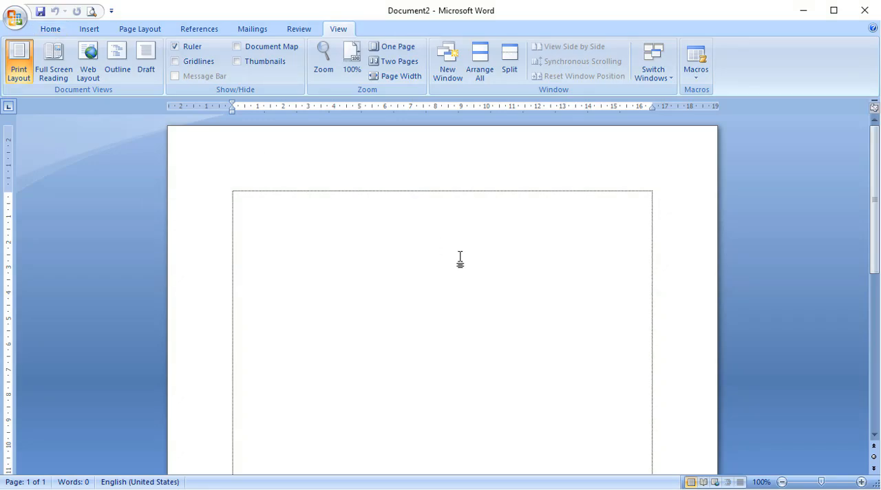
# Switch to the browser and open the article "RPP 1 Lembar PJOK SD Kelas 5 Semester 2 Revisi 2020" to find its body text.
pyautogui.click(49, 29)
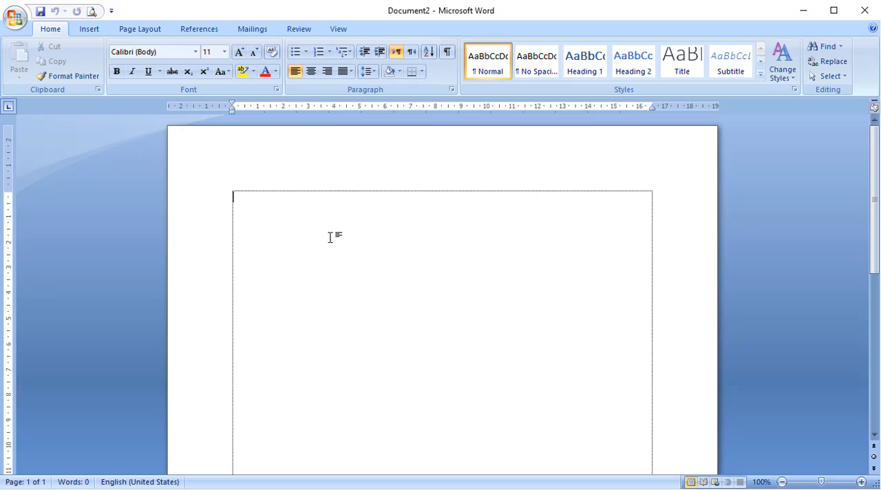
pyautogui.click(396, 489)
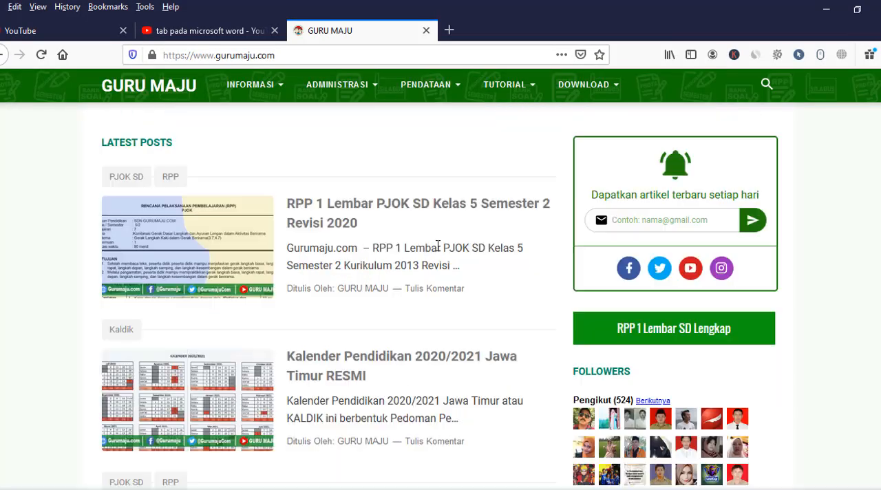
pyautogui.click(331, 214)
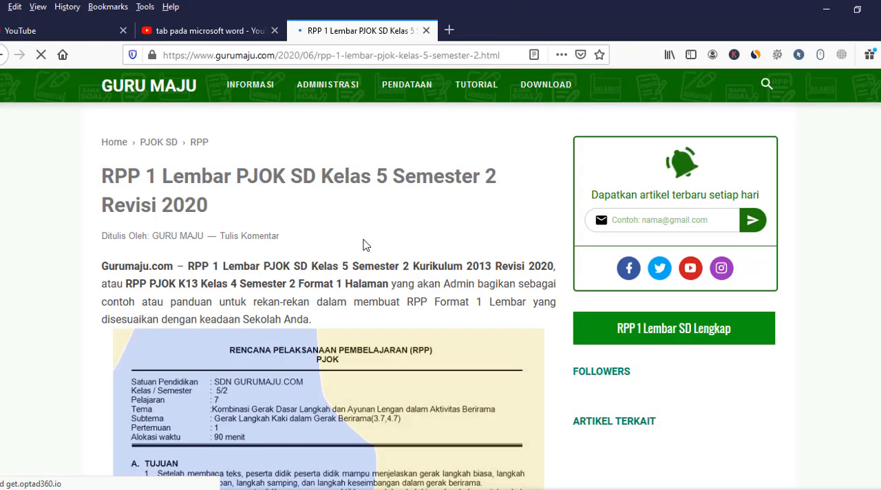
pyautogui.scroll(-2, 365, 246)
pyautogui.scroll(-6, 363, 246)
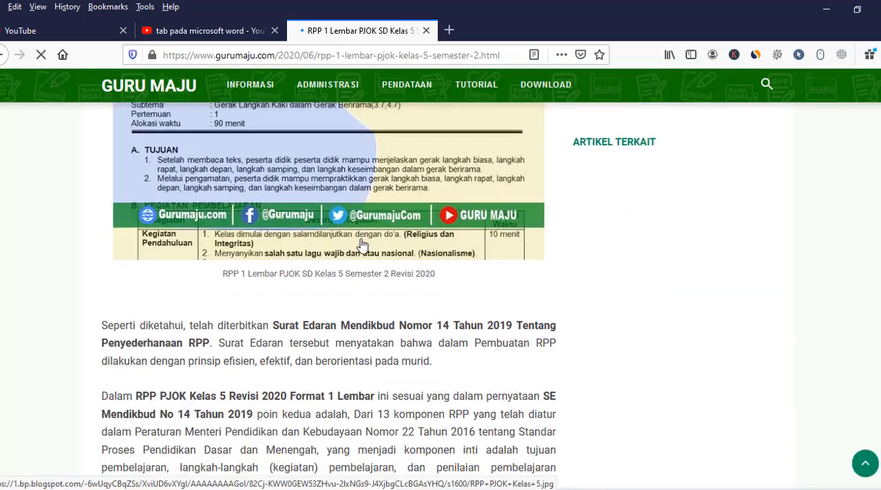
pyautogui.scroll(-5, 363, 246)
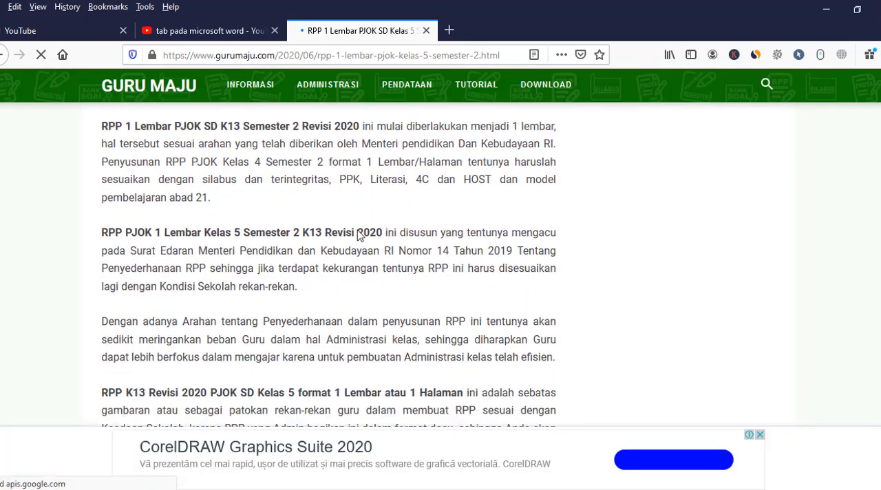
# Copy the four paragraphs from "RPP 1 Lembar PJOK SD K13" through "mengetik dari awal" and paste them into the blank Word document.
pyautogui.moveTo(103, 124); pyautogui.dragTo(222, 353)
pyautogui.moveTo(247, 393); pyautogui.dragTo(557, 376)
pyautogui.scroll(-1, 305, 390)
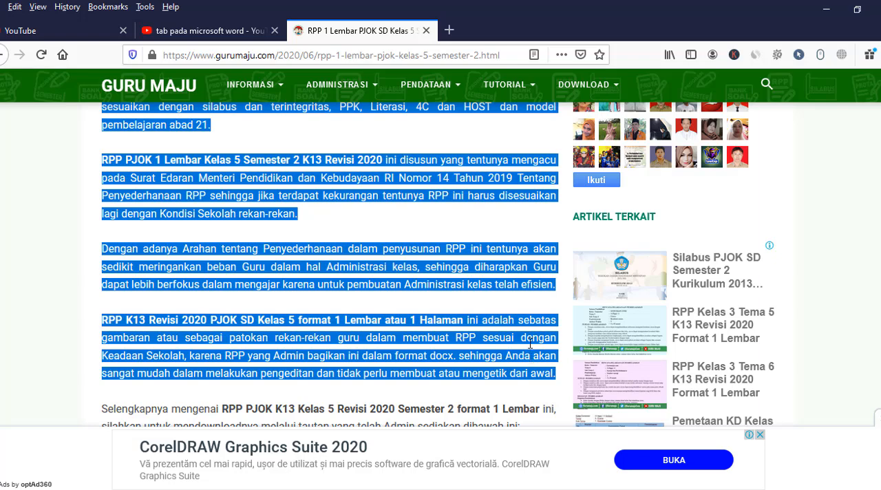
pyautogui.rightClick(531, 357)
pyautogui.click(577, 366)
pyautogui.hotkey('alt', 'Tab')
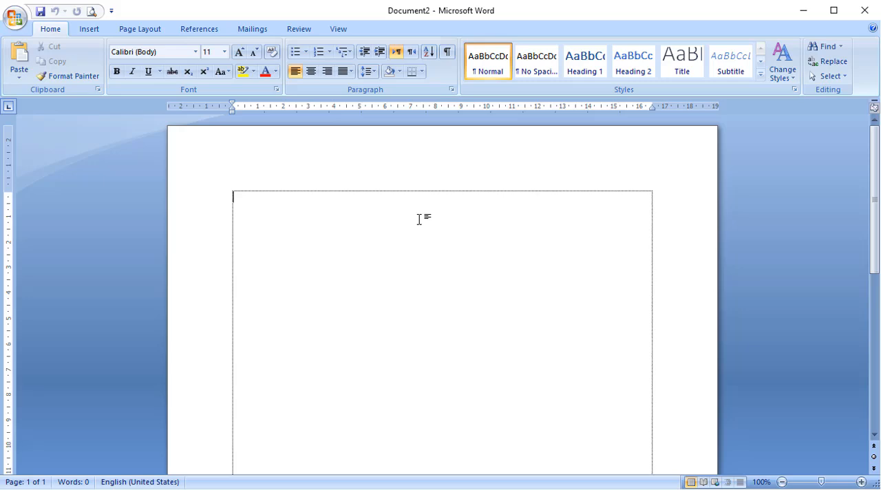
pyautogui.hotkey('ctrl', 'v')
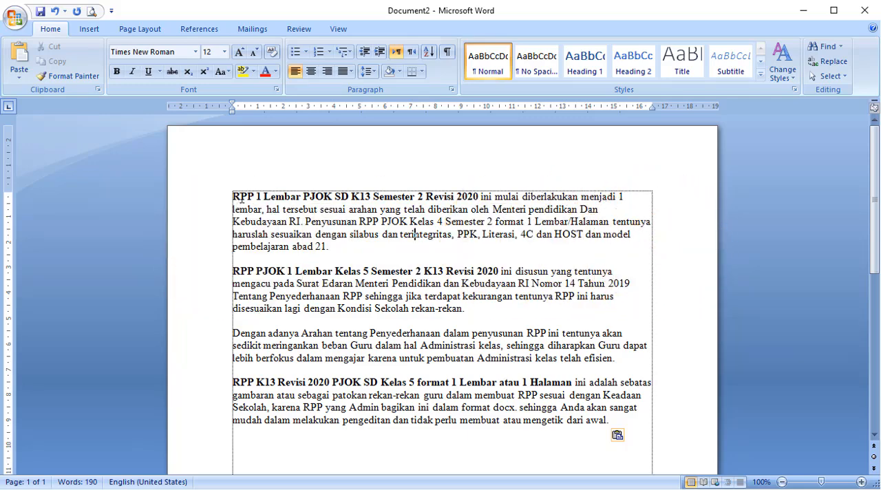
pyautogui.moveTo(233, 198); pyautogui.dragTo(272, 408)
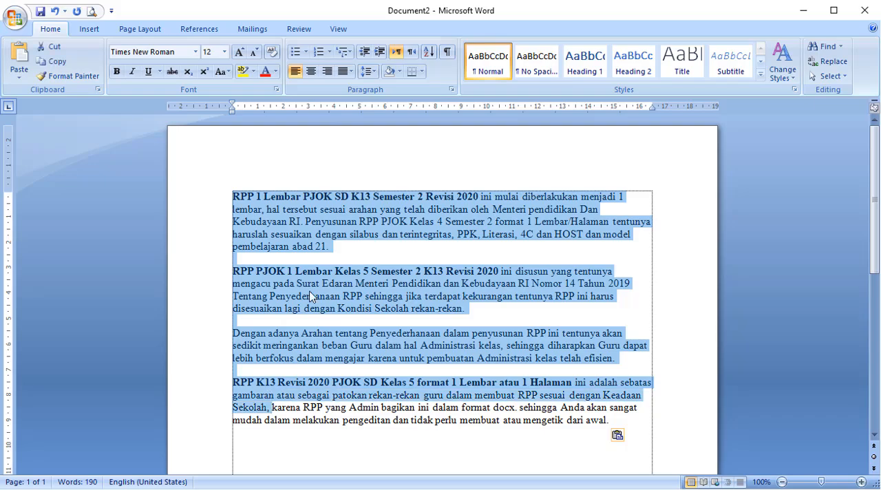
pyautogui.click(274, 234)
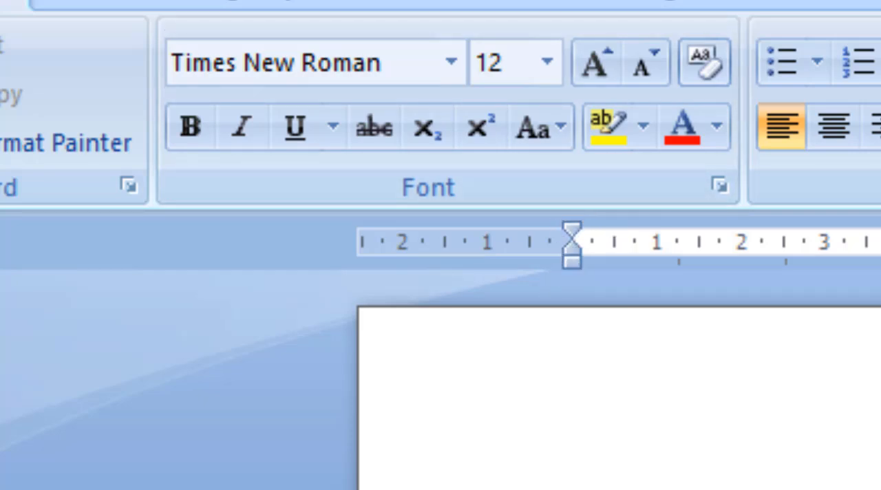
pyautogui.hotkey('ctrl', 'a')
pyautogui.press('Delete')
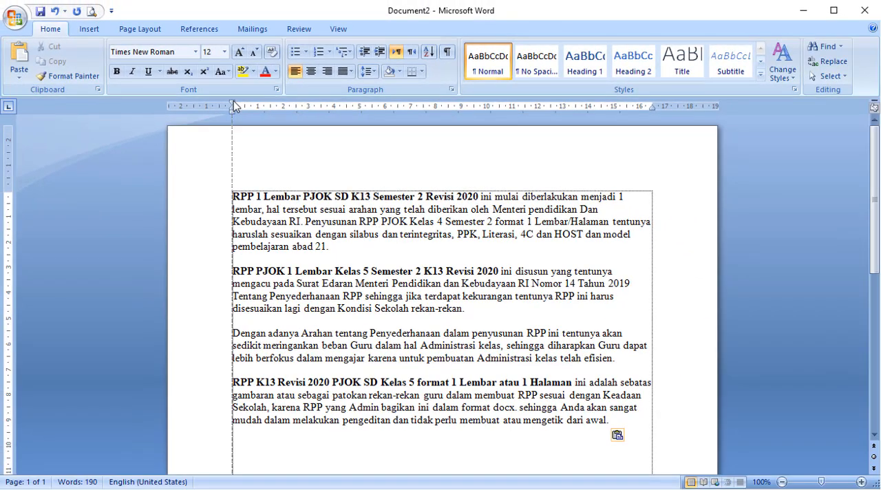
# Give each of the four pasted paragraphs a 1 cm first-line indent, one paragraph at a time.
pyautogui.moveTo(233, 100); pyautogui.dragTo(258, 105)
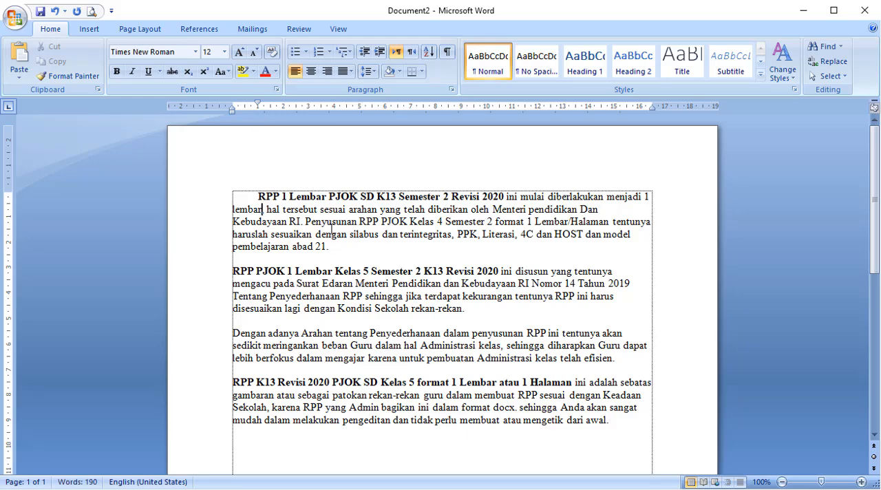
pyautogui.click(331, 230)
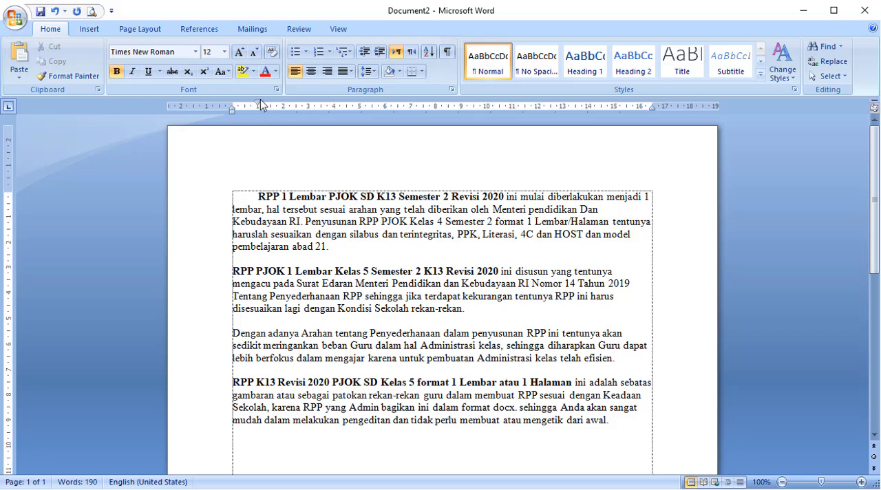
pyautogui.click(285, 284)
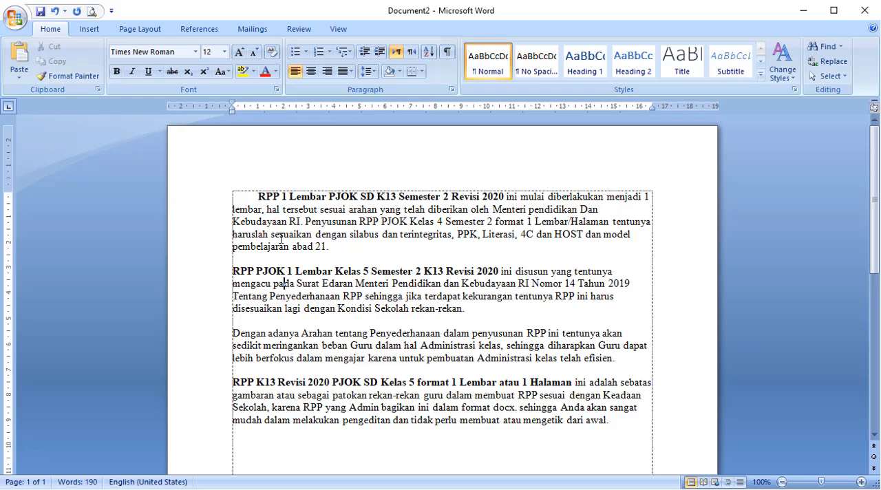
pyautogui.moveTo(233, 103); pyautogui.dragTo(258, 104)
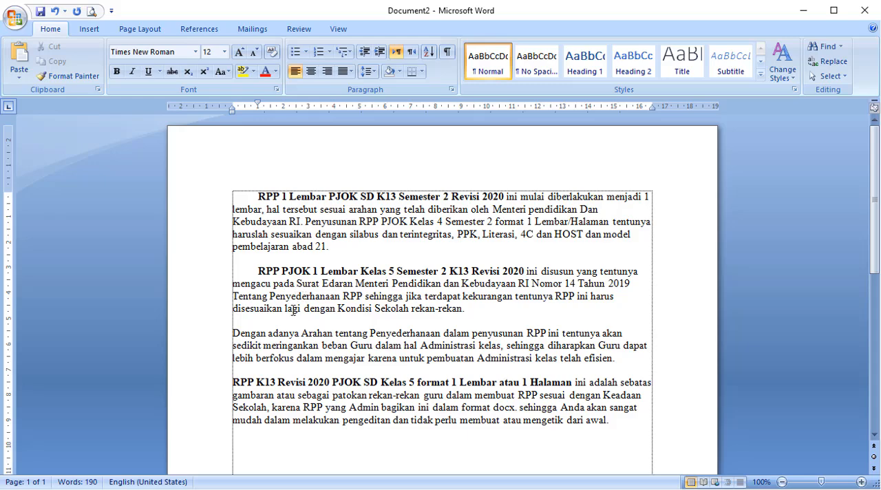
pyautogui.click(299, 345)
pyautogui.moveTo(233, 102); pyautogui.dragTo(258, 103)
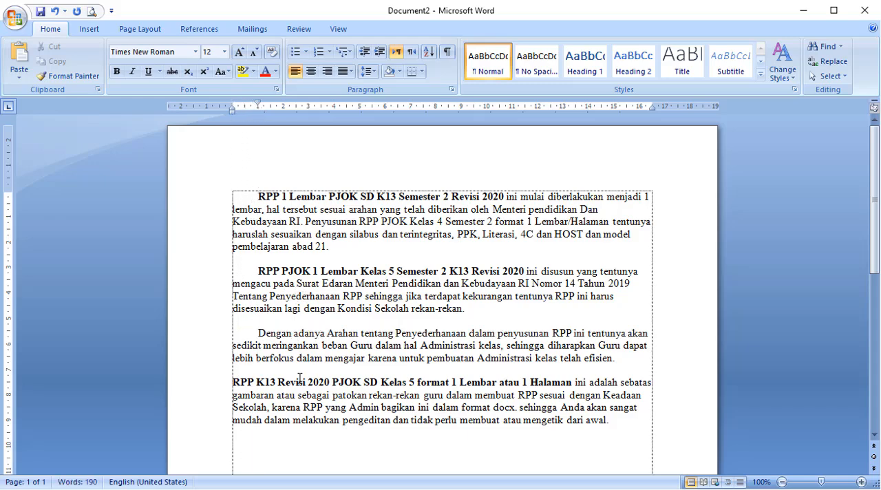
pyautogui.click(299, 378)
pyautogui.moveTo(235, 103); pyautogui.dragTo(258, 103)
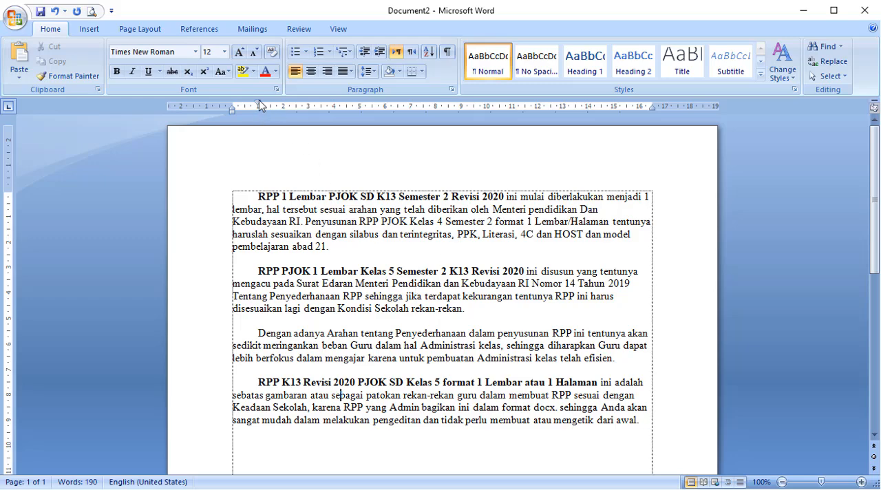
pyautogui.click(364, 296)
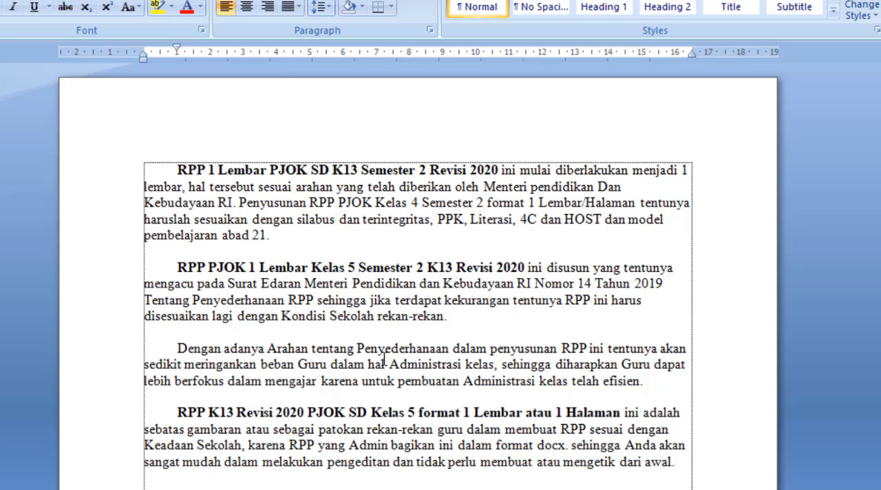
# Undo the first-line indents of all four paragraphs.
pyautogui.hotkey('ctrl', 'z')
pyautogui.hotkey('ctrl', 'z')
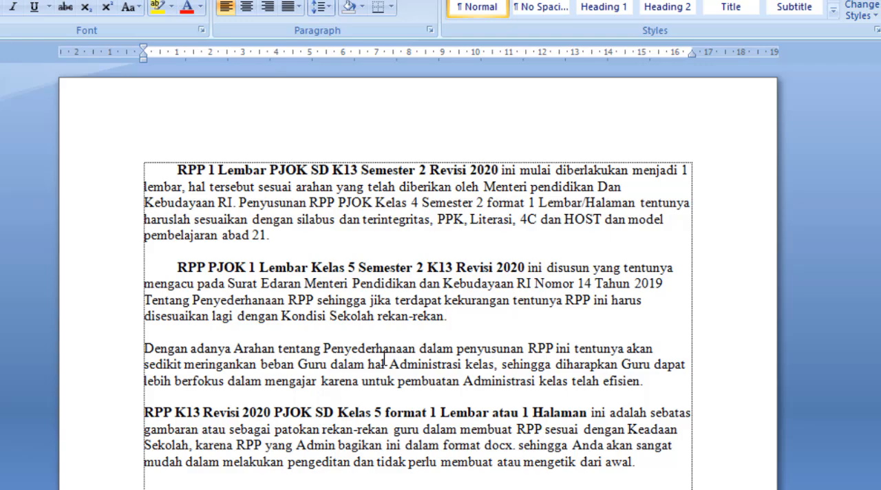
pyautogui.hotkey('ctrl', 'z')
pyautogui.hotkey('ctrl', 'z')
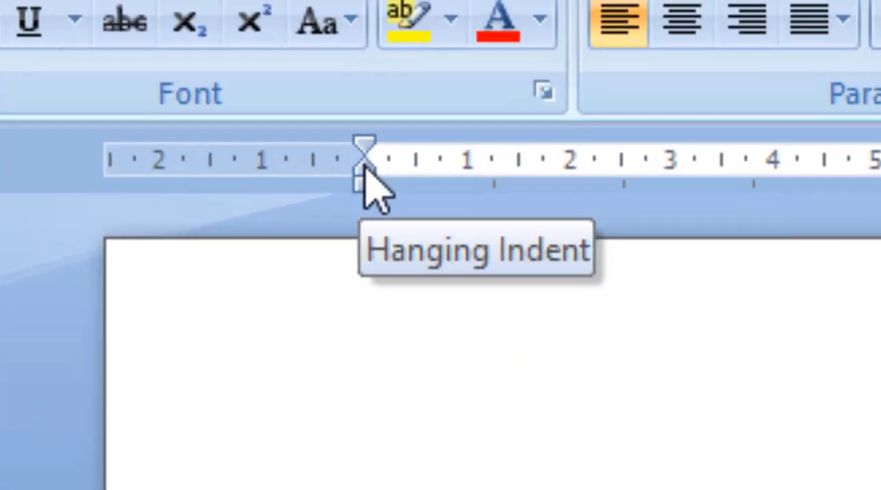
# Try shifting the hanging indent to about 1.25 cm on the ruler and return it to 0.
pyautogui.moveTo(144, 56); pyautogui.dragTo(167, 57)
pyautogui.moveTo(536, 212); pyautogui.dragTo(446, 221)
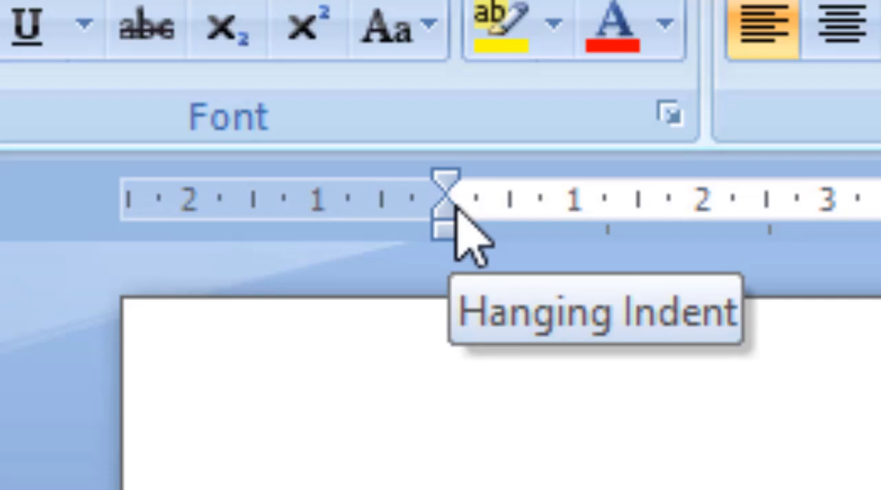
pyautogui.moveTo(446, 220); pyautogui.dragTo(606, 209)
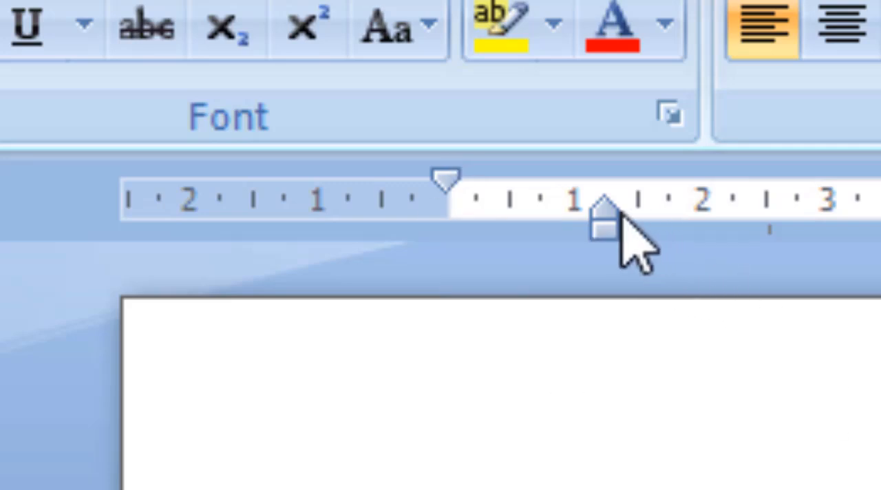
pyautogui.moveTo(606, 219)
pyautogui.mouseDown()
pyautogui.moveTo(423, 230)
pyautogui.moveTo(447, 228)
pyautogui.mouseUp()
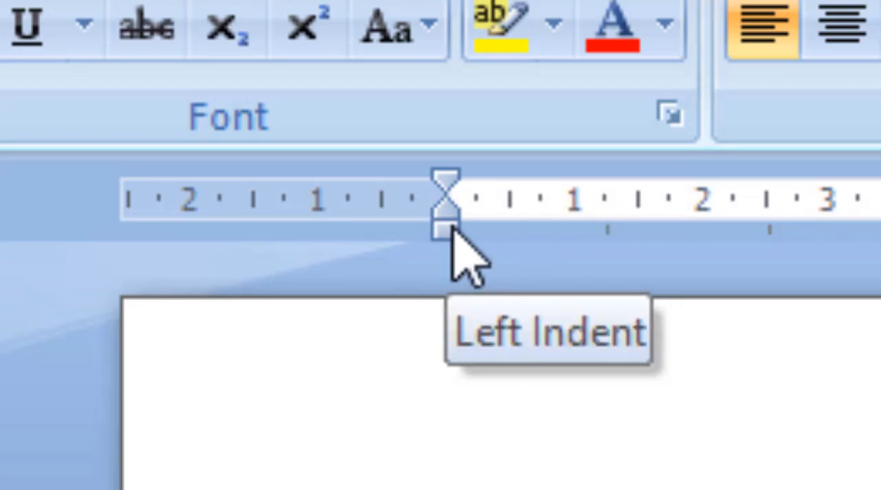
pyautogui.moveTo(452, 231)
pyautogui.mouseDown()
pyautogui.moveTo(525, 223)
pyautogui.moveTo(645, 241)
pyautogui.moveTo(486, 250)
pyautogui.moveTo(448, 268)
pyautogui.mouseUp()
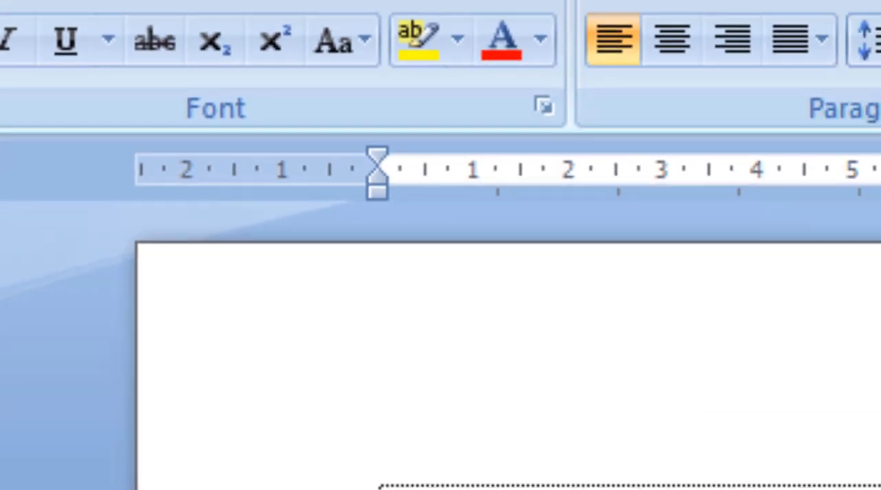
# Apply a 1 cm first-line indent to all four paragraphs at once and undo it.
pyautogui.moveTo(297, 219); pyautogui.dragTo(336, 431)
pyautogui.click(274, 316)
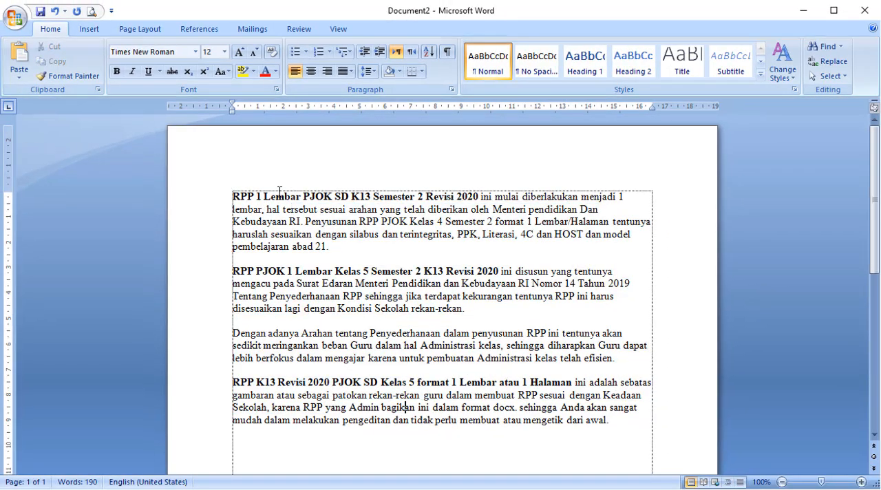
pyautogui.moveTo(325, 408); pyautogui.dragTo(246, 189)
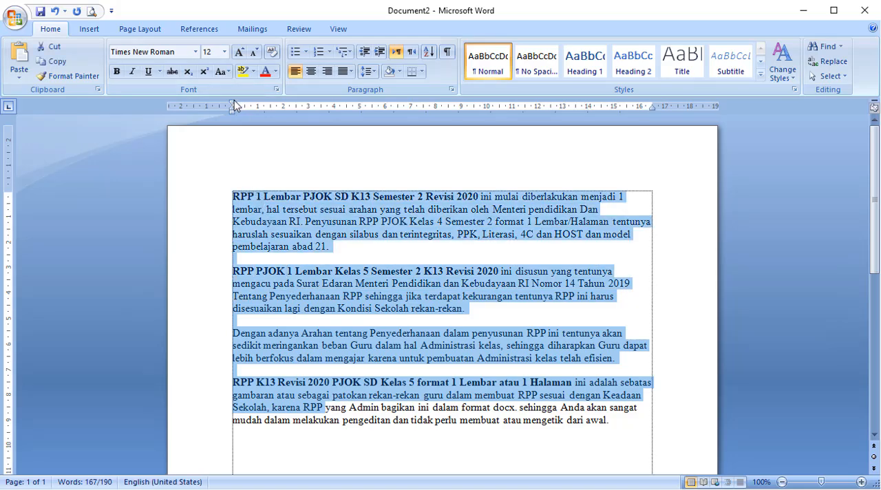
pyautogui.moveTo(234, 101); pyautogui.dragTo(258, 101)
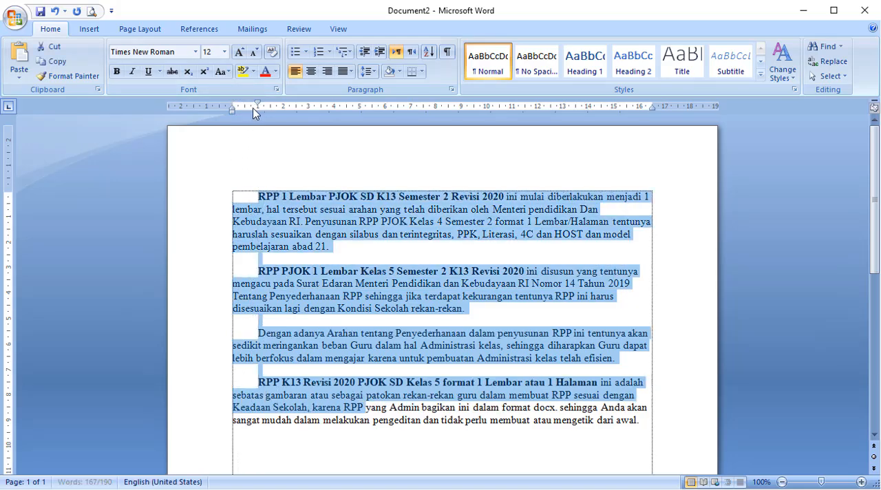
pyautogui.click(339, 289)
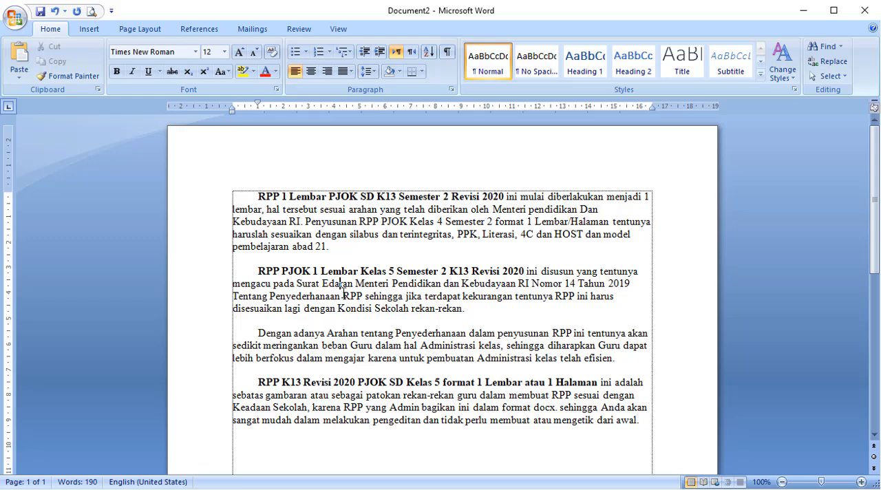
pyautogui.hotkey('ctrl', 'z')
pyautogui.hotkey('ctrl', 'c')
# Try a 1 cm hanging indent on the first paragraph and undo it.
pyautogui.click(363, 335)
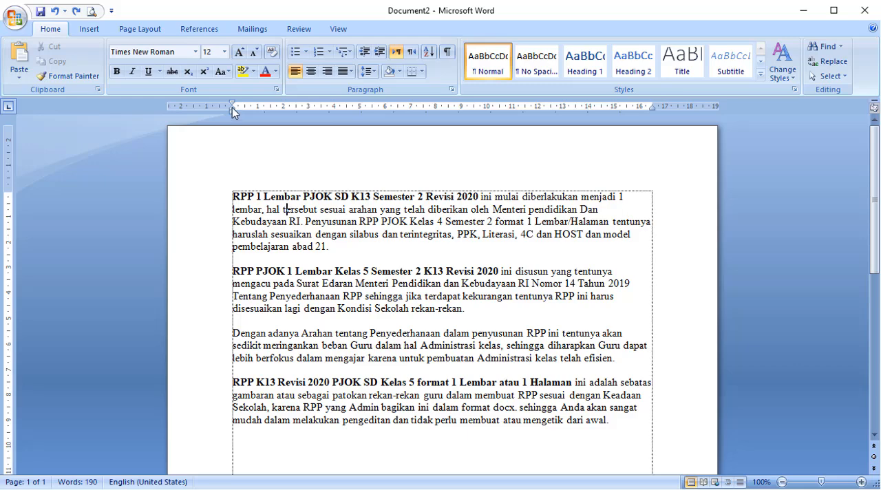
pyautogui.moveTo(232, 108); pyautogui.dragTo(258, 113)
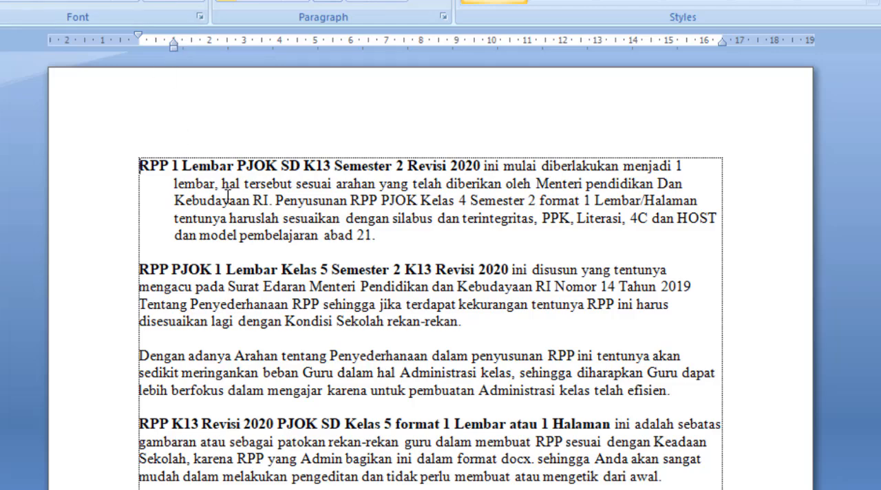
pyautogui.moveTo(222, 200); pyautogui.dragTo(230, 199)
pyautogui.click(194, 200)
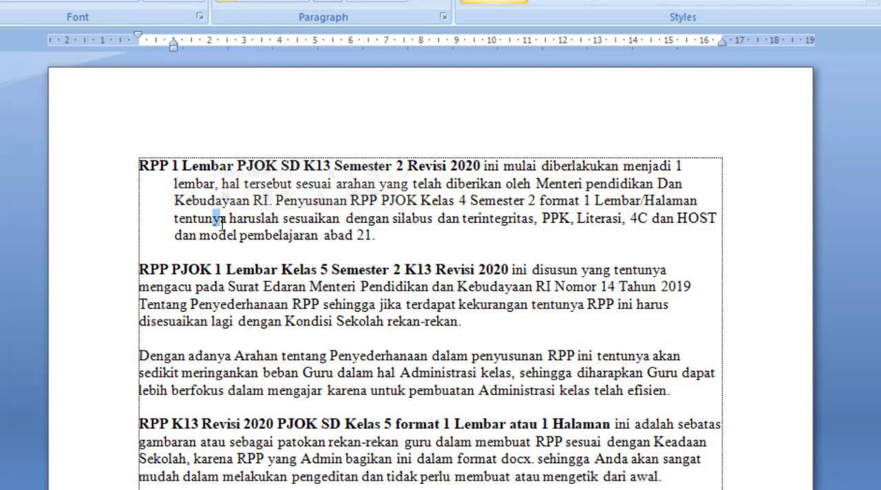
pyautogui.hotkey('ctrl', 'z')
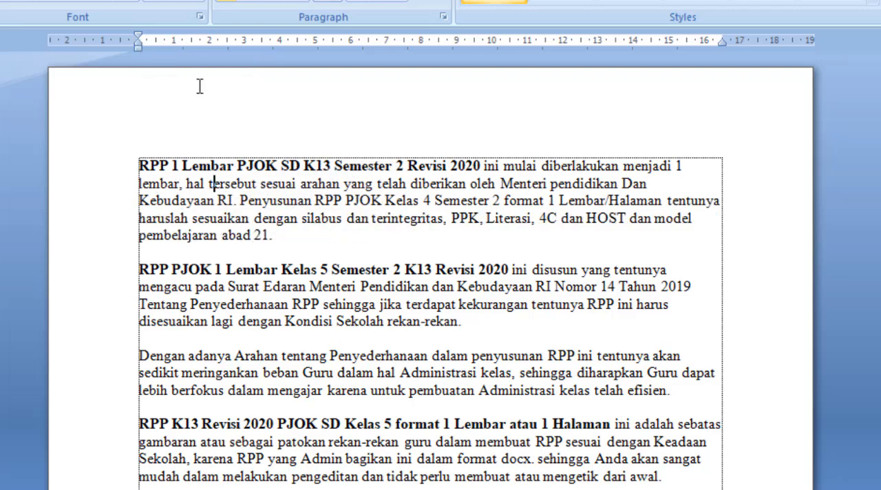
# Set the left indent of the whole first paragraph to 1 cm on the ruler.
pyautogui.click(219, 200)
pyautogui.moveTo(138, 48); pyautogui.dragTo(171, 53)
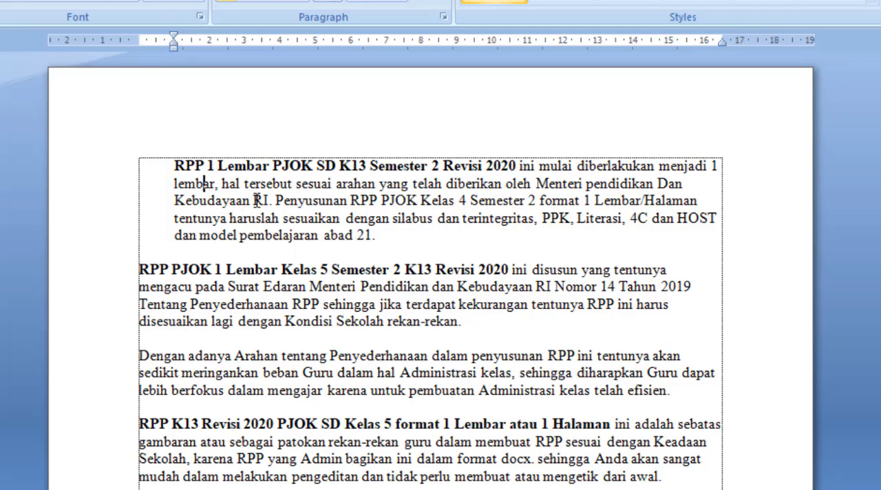
pyautogui.click(205, 184)
# Set the left indent of the third paragraph, beginning "Dengan adanya Arahan", to 2 cm on the ruler.
pyautogui.click(271, 374)
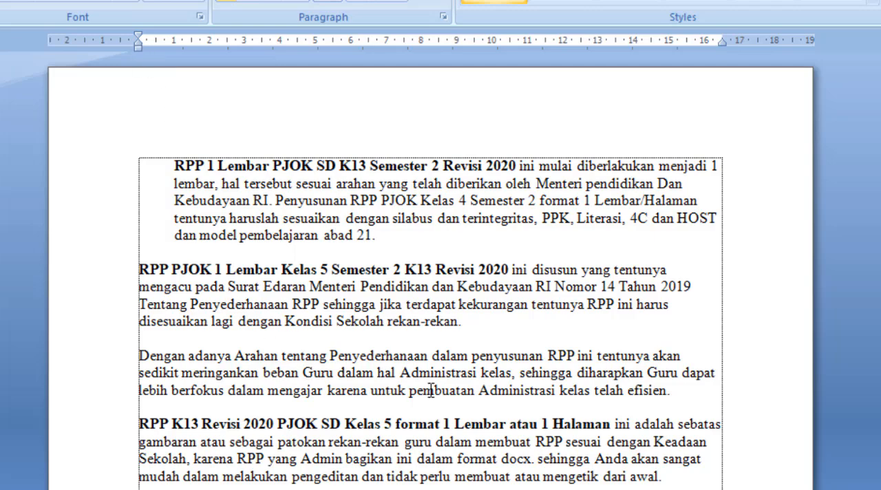
pyautogui.moveTo(673, 393); pyautogui.dragTo(140, 356)
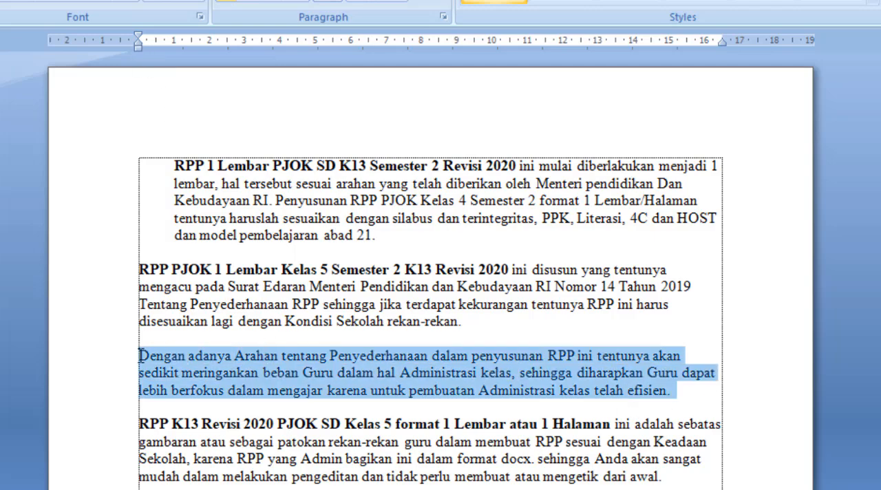
pyautogui.click(305, 373)
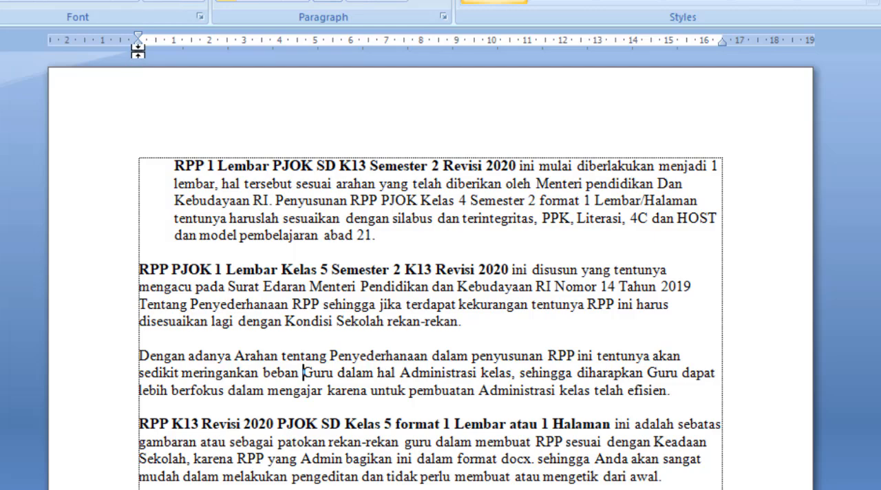
pyautogui.moveTo(138, 49); pyautogui.dragTo(209, 52)
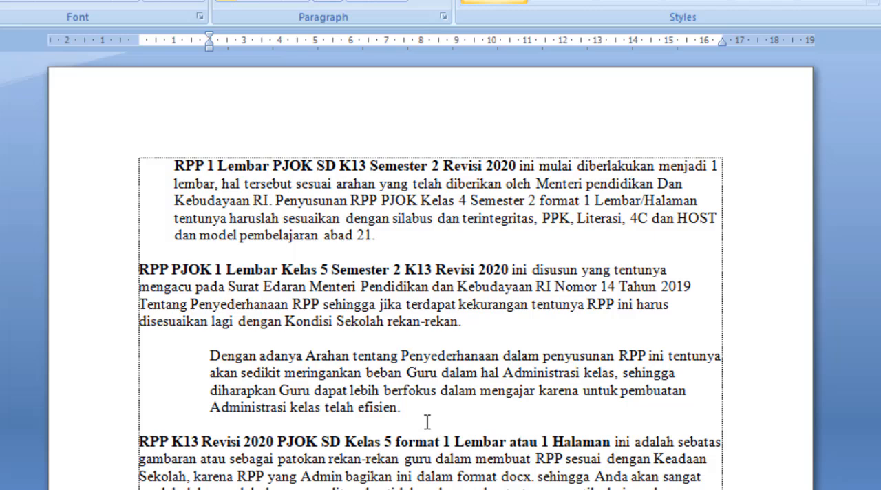
# Undo the left indents set on the third and first paragraphs.
pyautogui.hotkey('ctrl', 'z')
pyautogui.hotkey('ctrl', 'z')
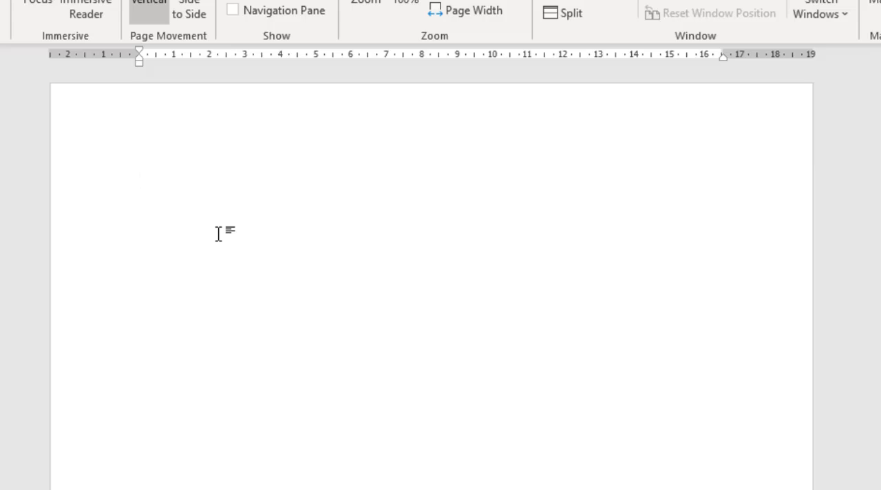
# Switch to the newer Word version's blank document and paste the copied sample paragraphs.
pyautogui.hotkey('ctrl', 'v')
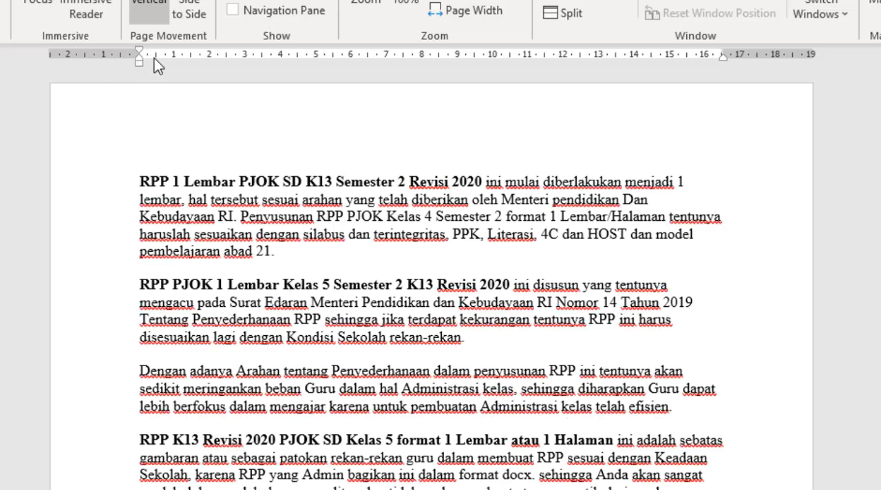
# Try a first-line indent of about 1.75 cm on the first paragraph and undo it.
pyautogui.click(196, 200)
pyautogui.moveTo(139, 51); pyautogui.dragTo(198, 56)
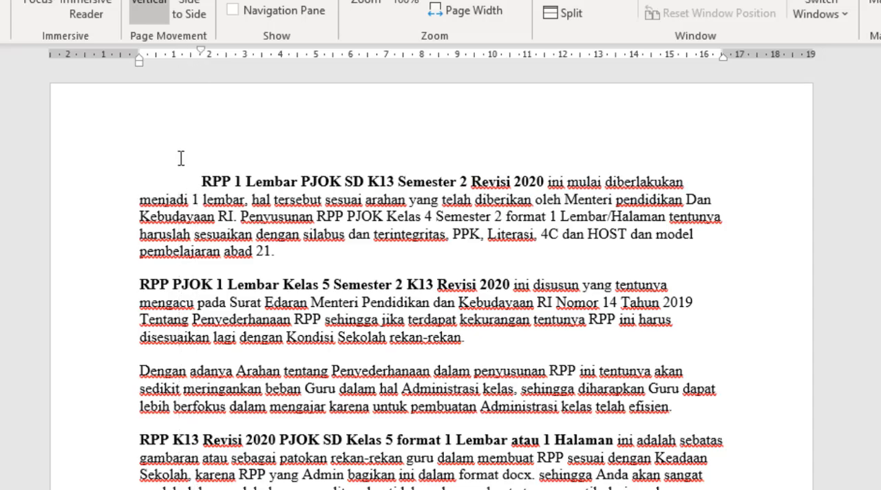
pyautogui.hotkey('ctrl', 'z')
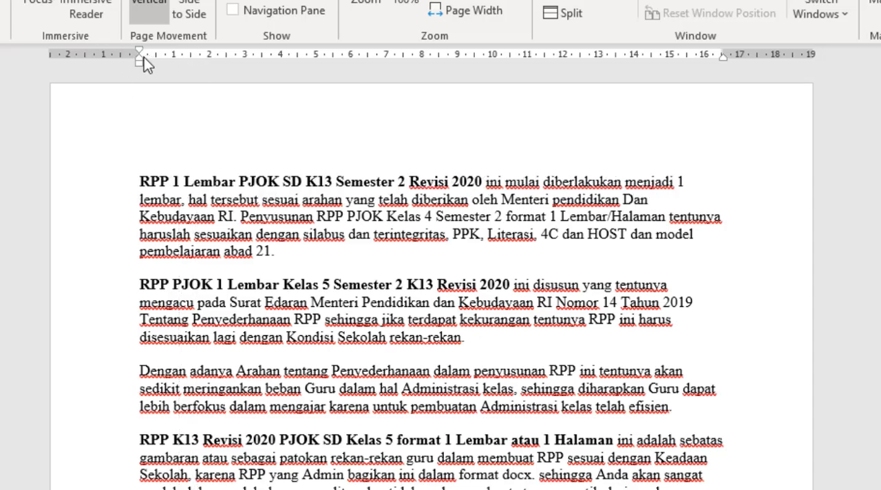
# Try a 1 cm hanging indent and a 1 cm left indent on the first paragraph, undoing each.
pyautogui.moveTo(137, 57); pyautogui.dragTo(173, 62)
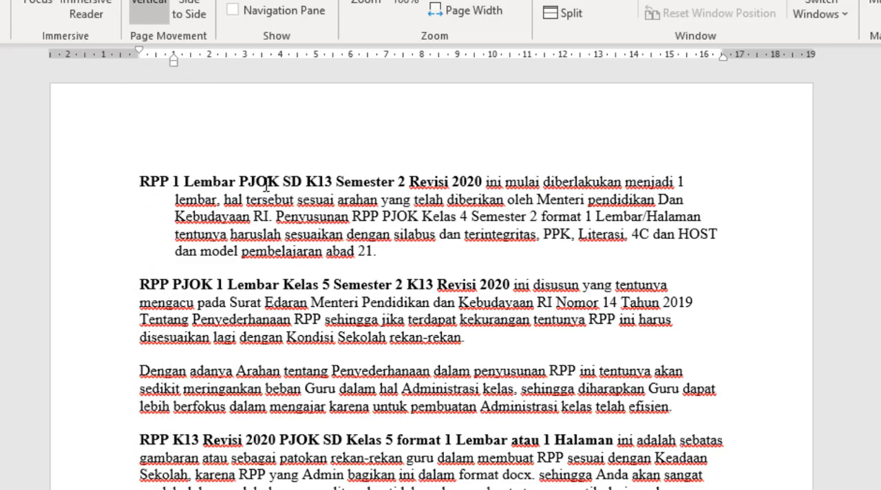
pyautogui.hotkey('ctrl', 'z')
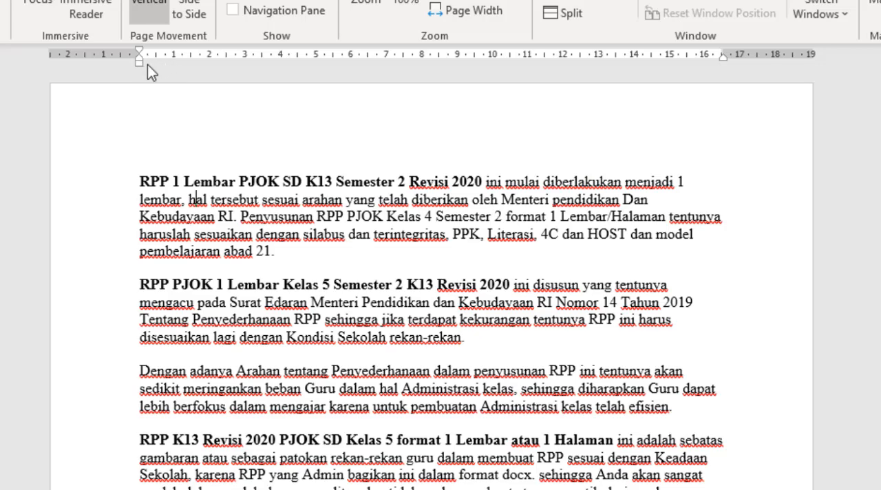
pyautogui.moveTo(141, 64); pyautogui.dragTo(179, 70)
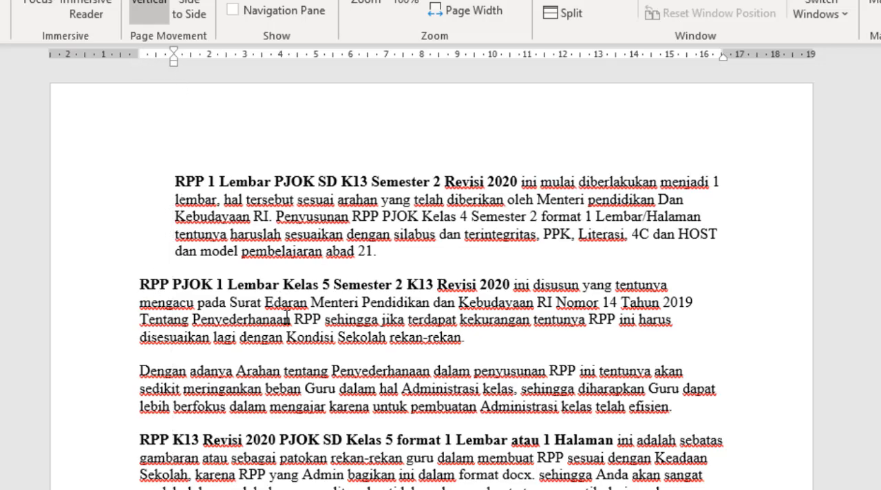
pyautogui.hotkey('ctrl', 'z')
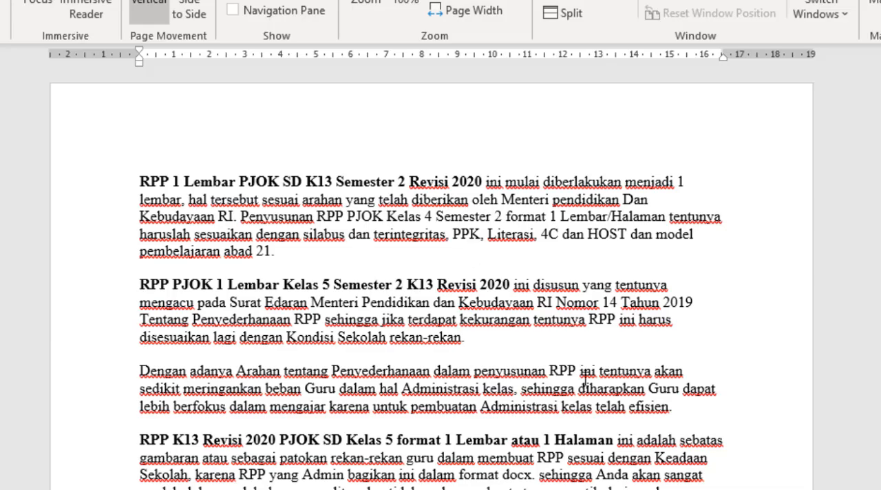
# Return to the Word 2007 document and cycle the ruler's tab selector through its types, ending on Left Tab.
pyautogui.click(743, 485)
pyautogui.click(373, 343)
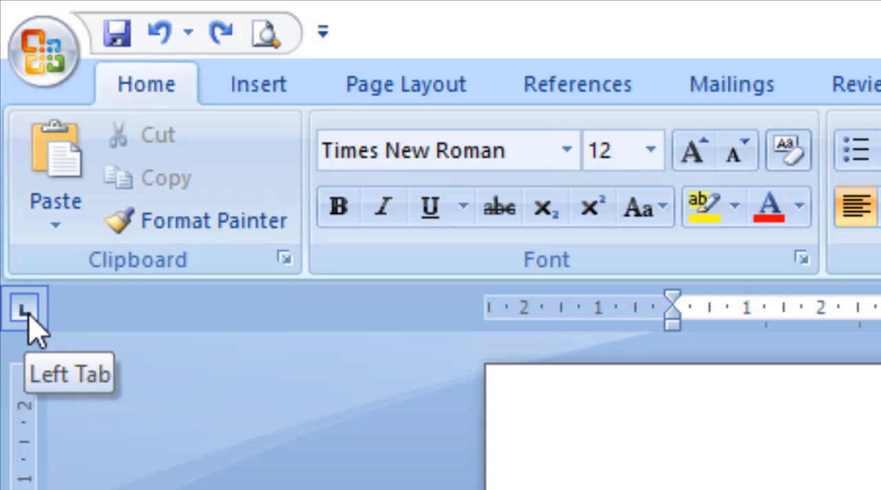
pyautogui.click(28, 311)
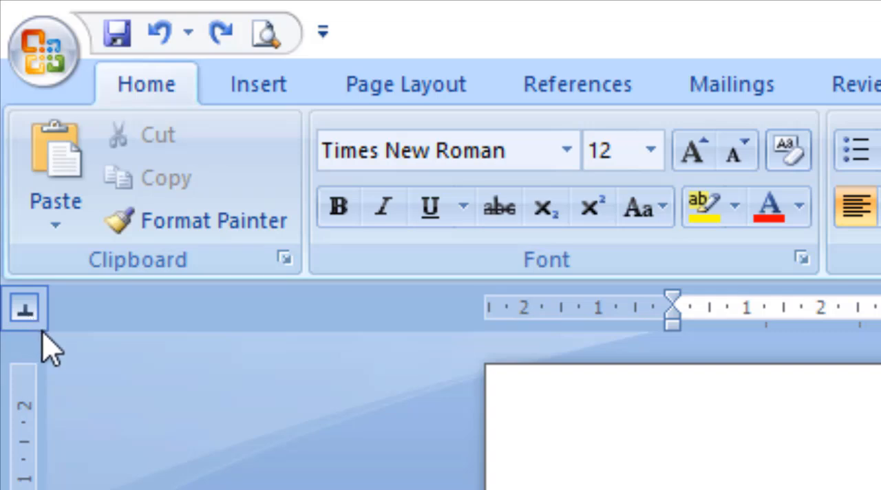
pyautogui.click(30, 318)
pyautogui.click(29, 316)
pyautogui.click(29, 317)
pyautogui.click(29, 317)
pyautogui.click(29, 317)
pyautogui.click(27, 313)
pyautogui.click(29, 324)
pyautogui.click(33, 316)
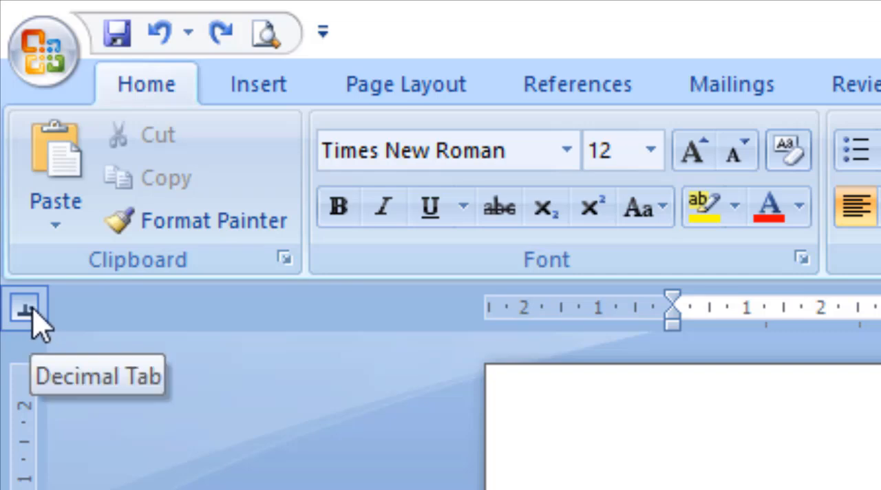
pyautogui.click(32, 314)
pyautogui.click(31, 312)
pyautogui.click(30, 313)
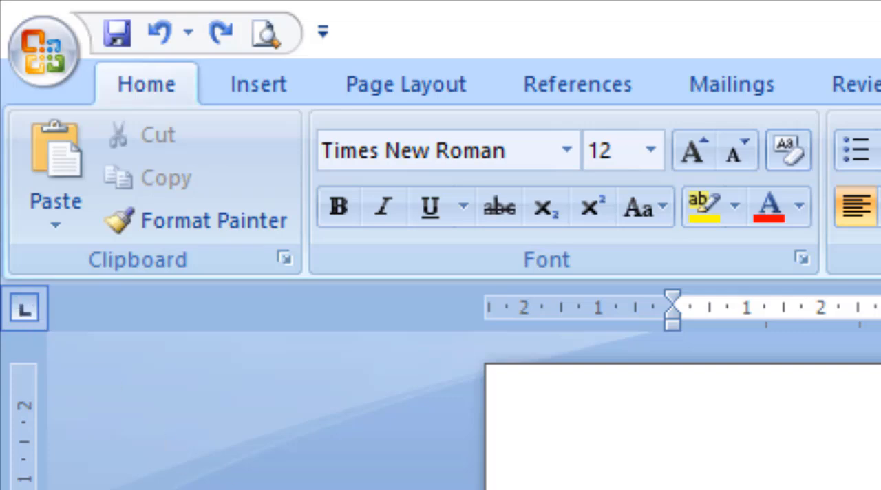
pyautogui.click(25, 318)
pyautogui.click(25, 316)
pyautogui.click(24, 315)
pyautogui.click(24, 315)
pyautogui.click(24, 315)
pyautogui.click(24, 315)
# Start a new empty line below the last paragraph.
pyautogui.scroll(-3, 682, 411)
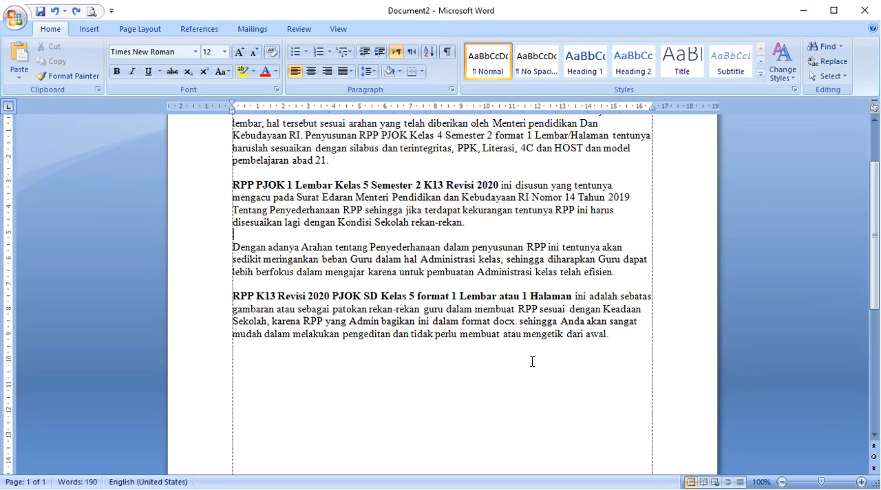
pyautogui.click(589, 388)
pyautogui.press('Return')
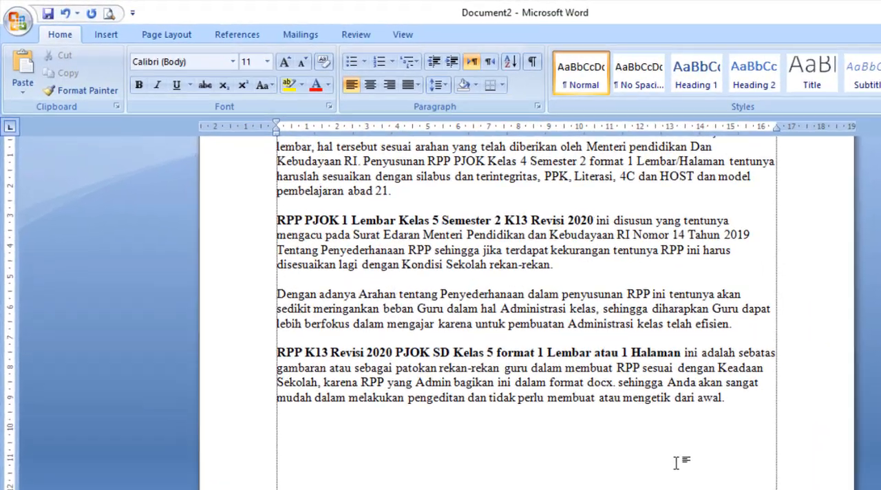
pyautogui.scroll(-2, 659, 458)
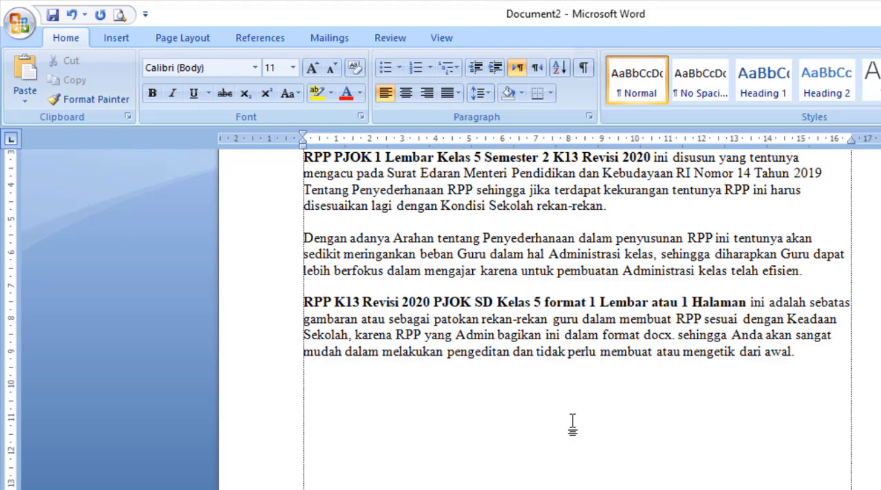
pyautogui.press('Tab')
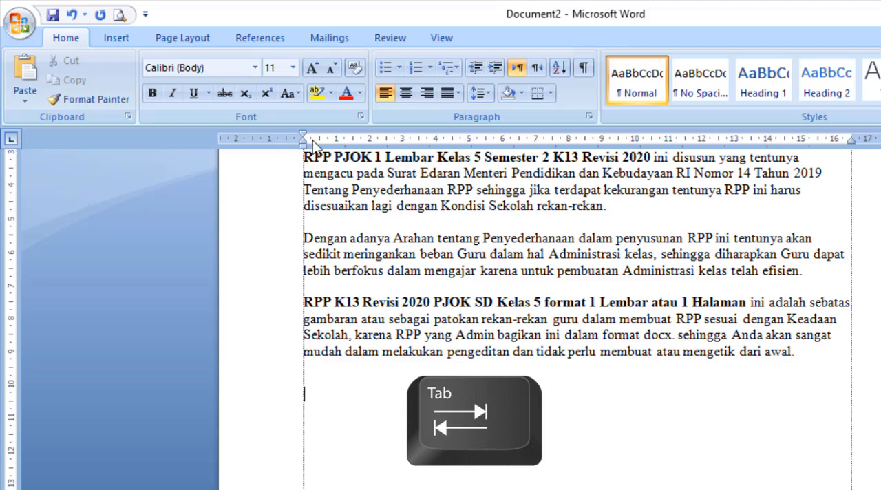
# Set a left tab stop at 3 cm for the whole last paragraph, beginning "RPP K13 Revisi 2020".
pyautogui.click(334, 334)
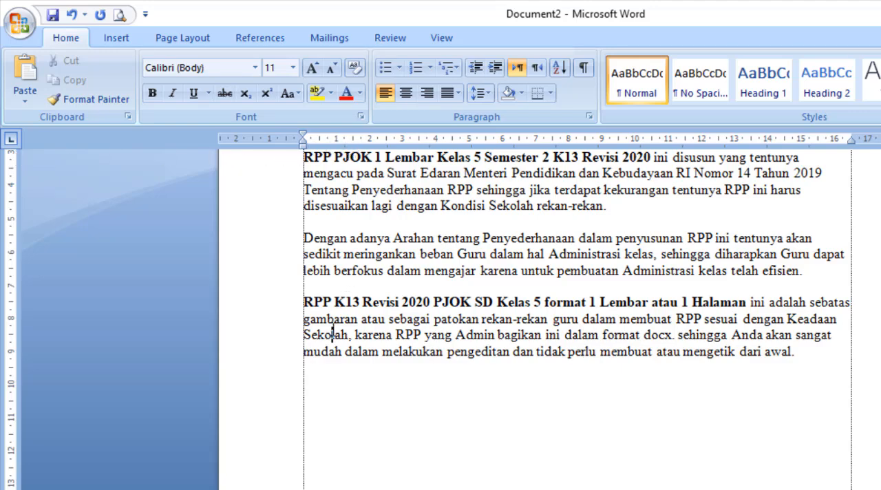
pyautogui.click(305, 307)
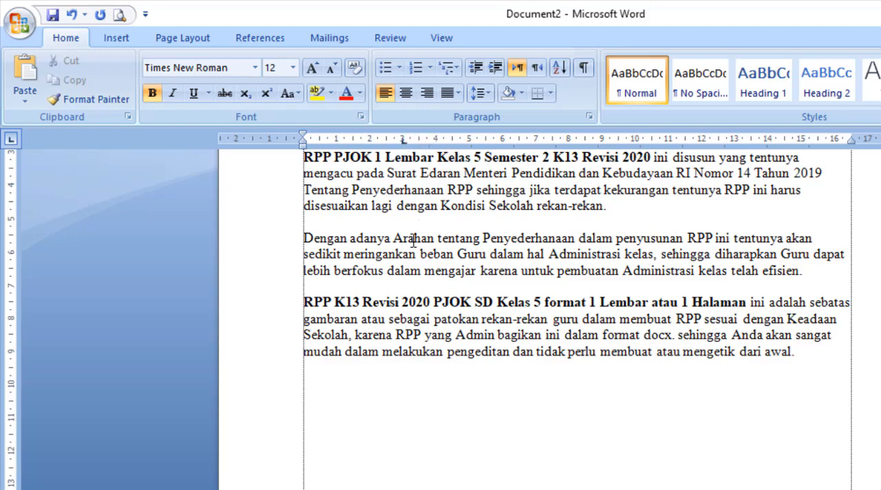
pyautogui.click(441, 318)
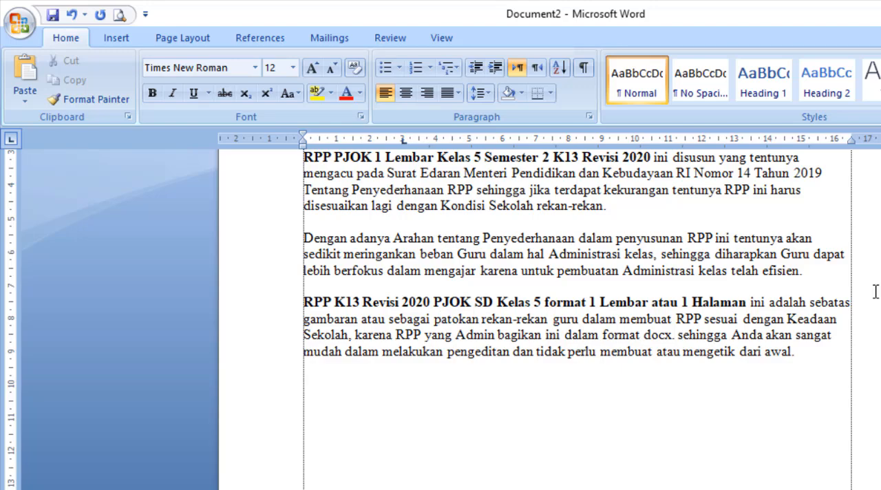
pyautogui.moveTo(820, 351); pyautogui.dragTo(316, 308)
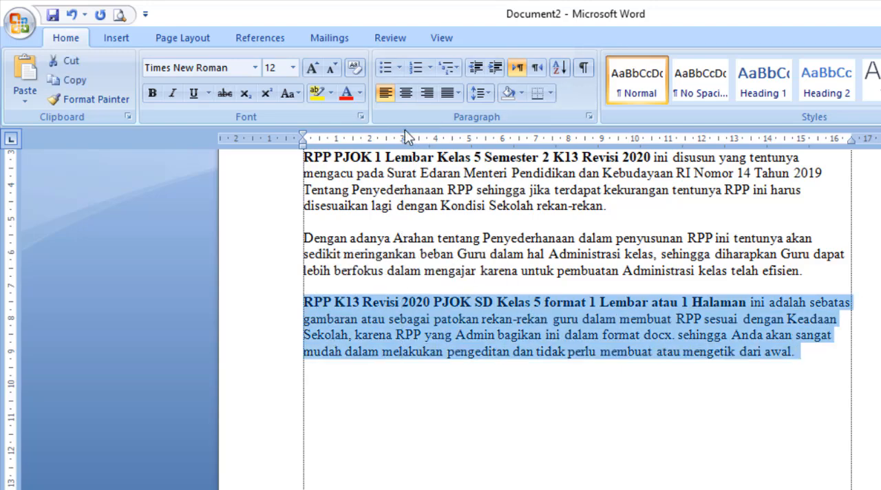
pyautogui.click(455, 351)
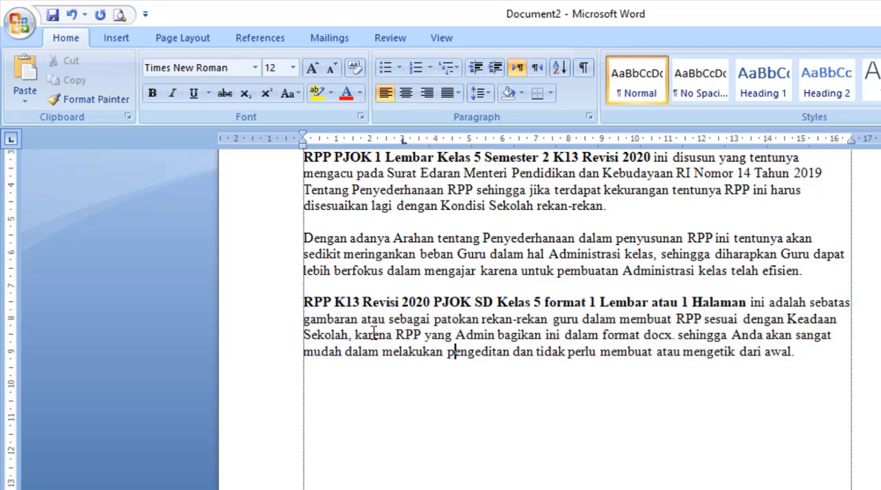
# Try a tab character before "RPP K13 Revisi 2020" to move its first line to the tab stop, and remove it.
pyautogui.click(305, 303)
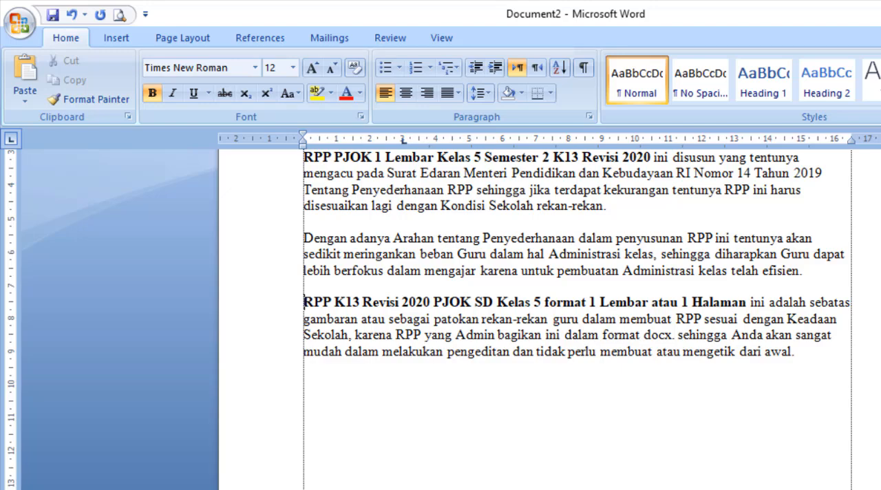
pyautogui.press('Tab')
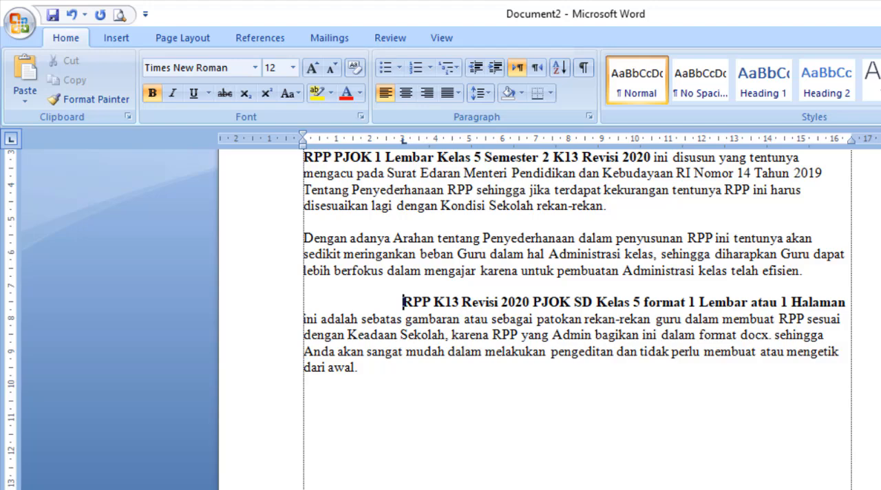
pyautogui.press('BackSpace')
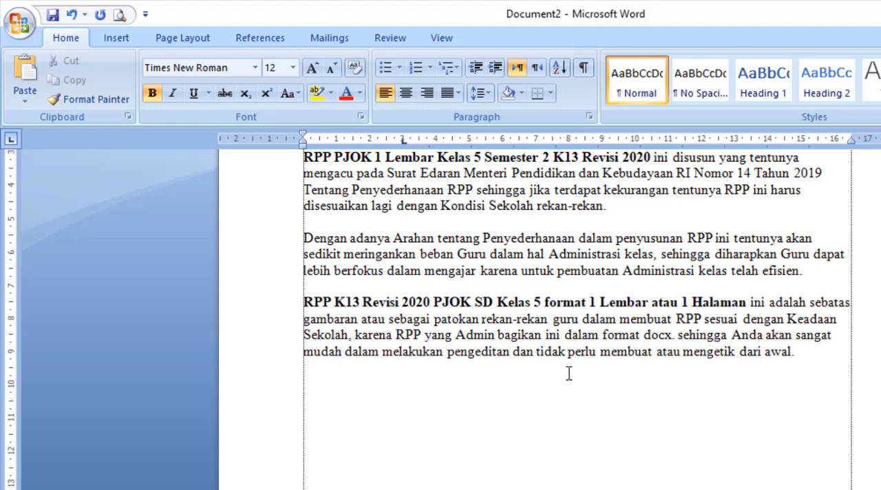
# Enter the line "Nama:Gurumaju.com" below the last paragraph and start a new line.
pyautogui.scroll(3, 557, 366)
pyautogui.scroll(1, 550, 363)
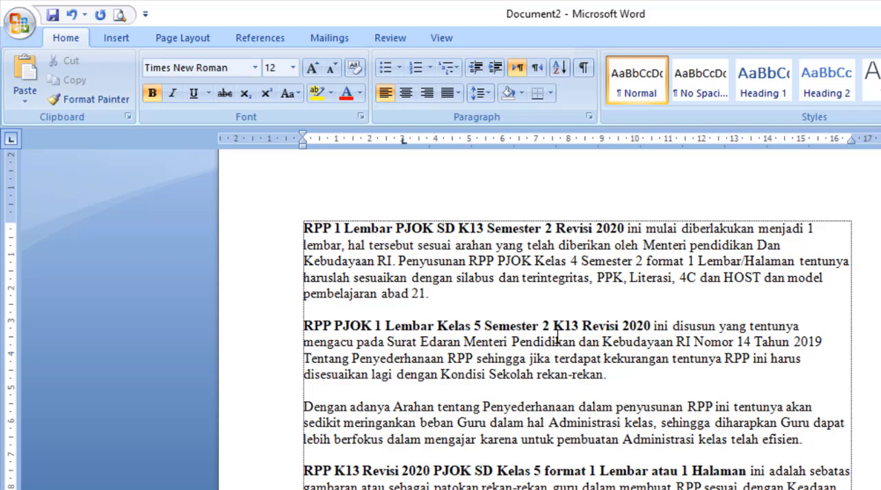
pyautogui.scroll(-4, 557, 338)
pyautogui.click(567, 402)
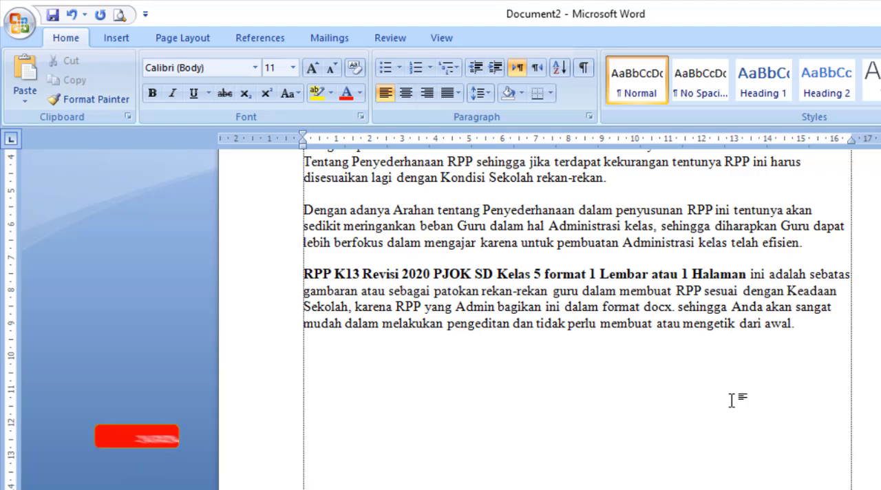
pyautogui.write('Nama')
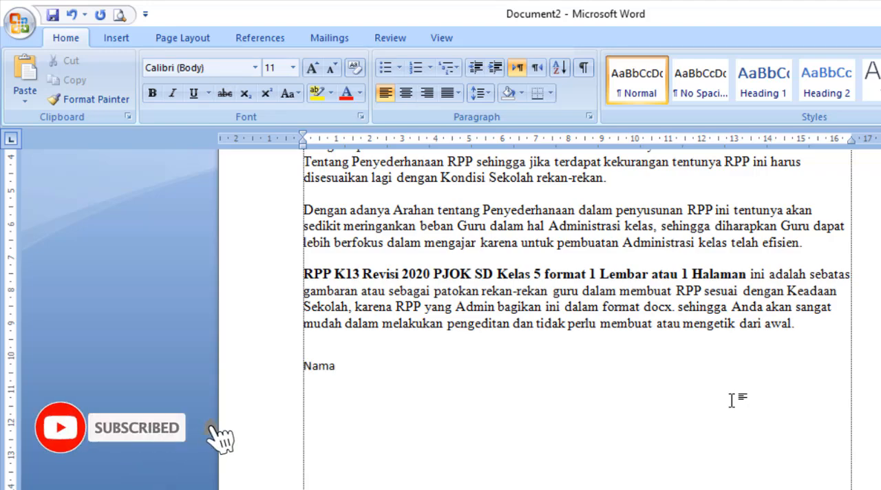
pyautogui.write(':')
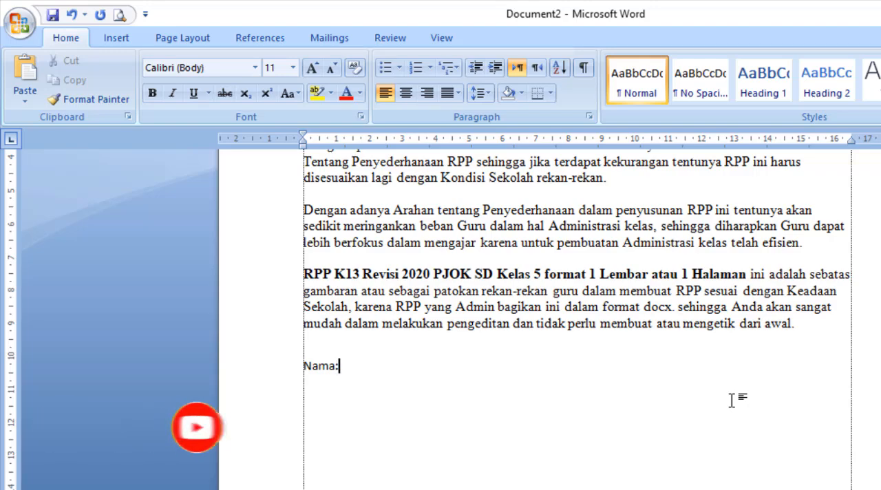
pyautogui.write('Gurum')
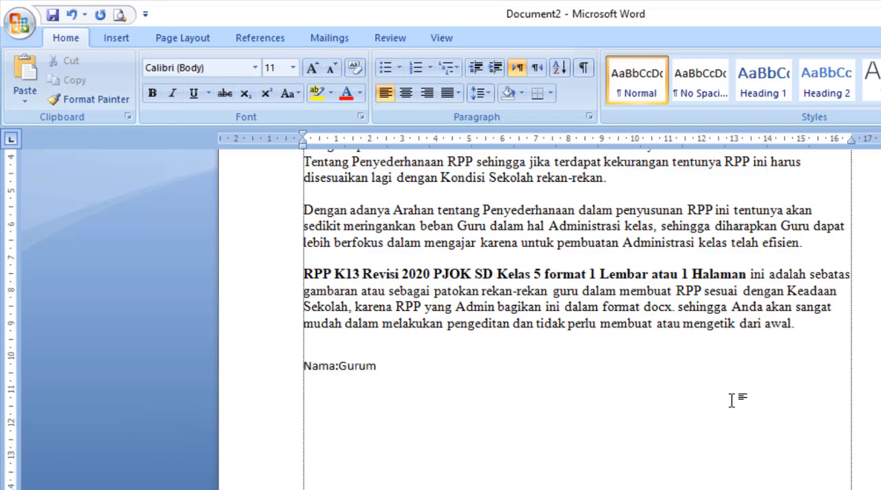
pyautogui.write('aju.com')
pyautogui.press('Return')
pyautogui.write('Kelas:')
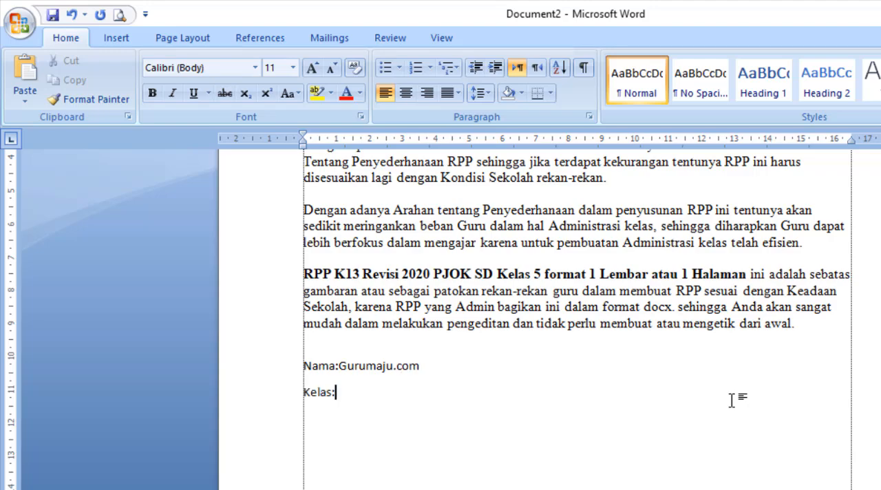
pyautogui.write('3')
pyautogui.write('alama')
pyautogui.write('t:')
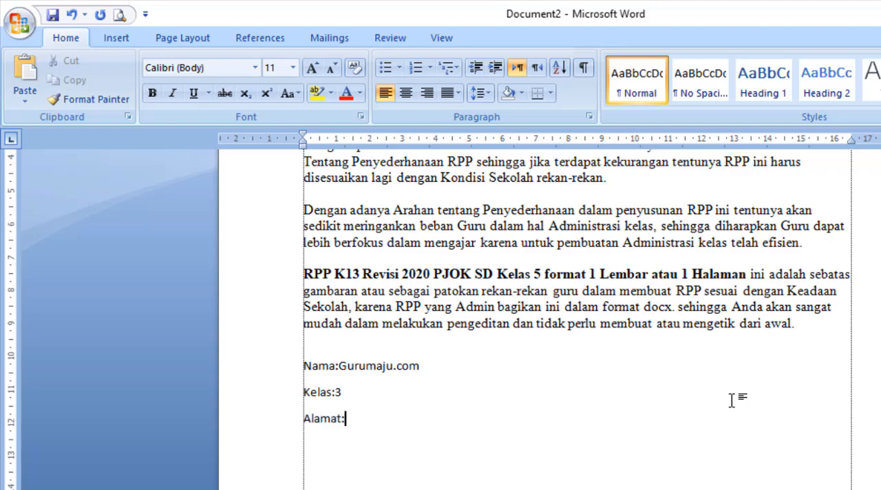
pyautogui.write('www.gurumaju.com')
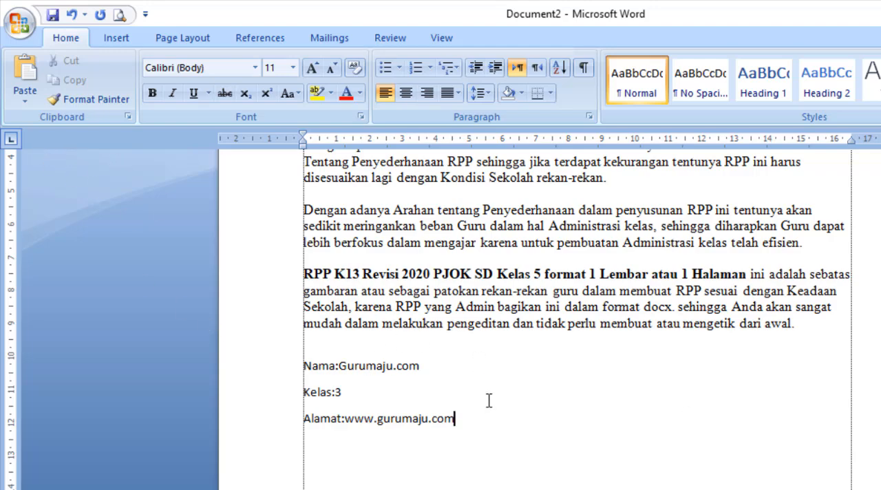
pyautogui.moveTo(484, 421); pyautogui.dragTo(307, 372)
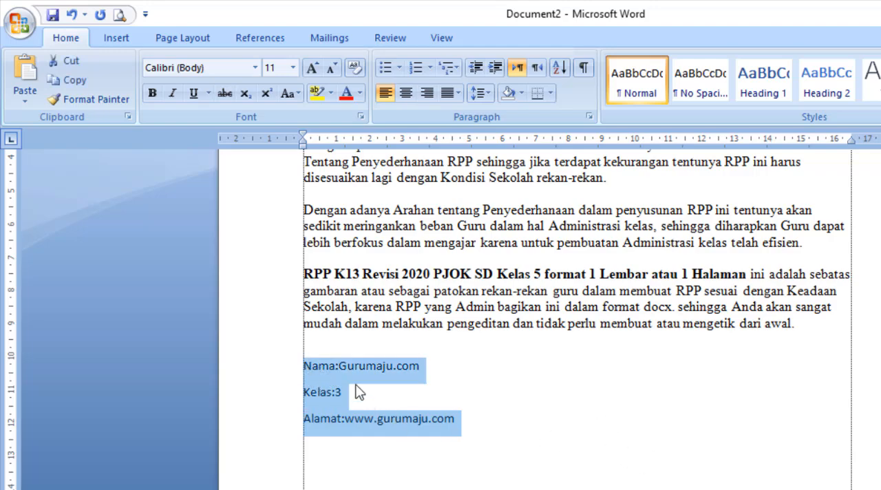
pyautogui.click(603, 480)
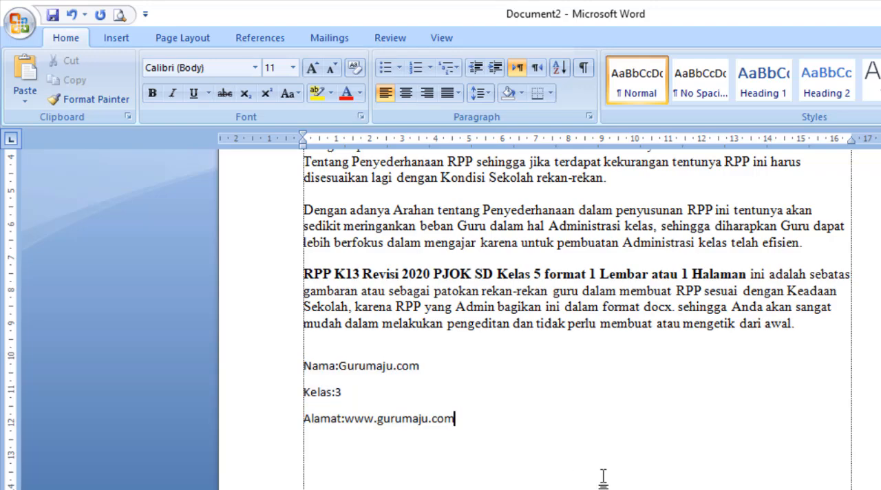
pyautogui.moveTo(456, 420); pyautogui.dragTo(281, 383)
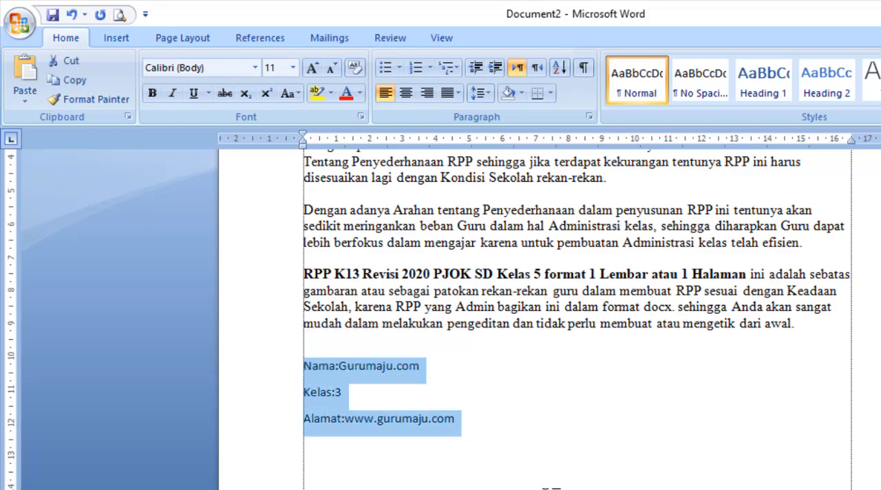
pyautogui.click(547, 488)
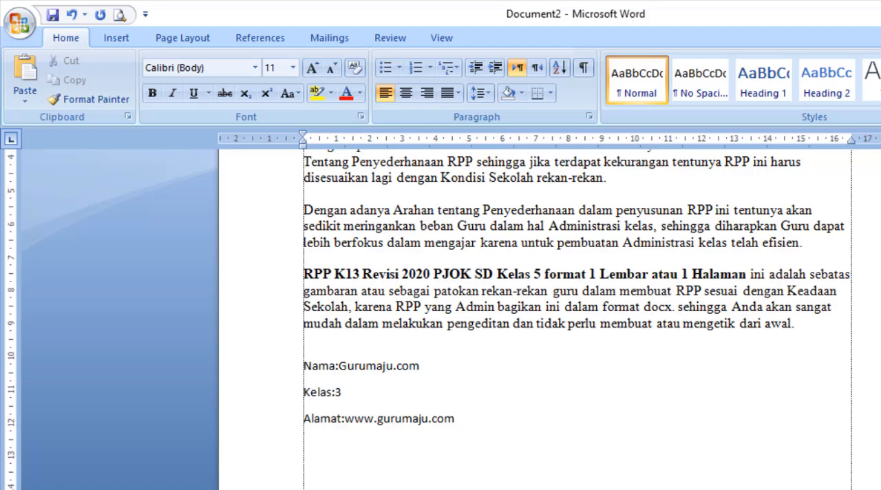
pyautogui.moveTo(482, 422); pyautogui.dragTo(309, 373)
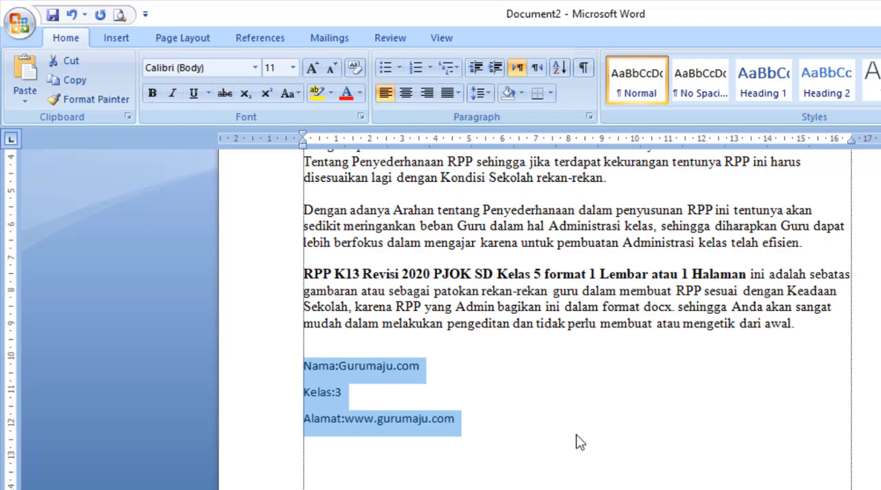
pyautogui.click(498, 391)
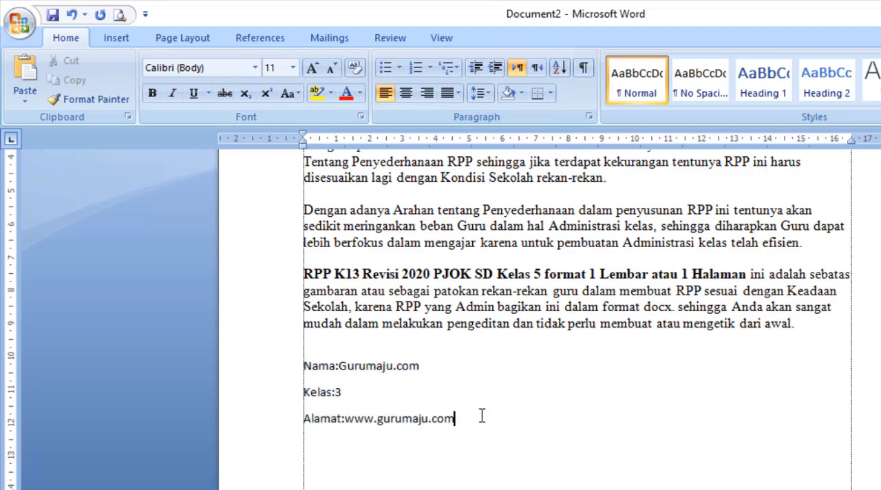
# Set a left tab stop at 1 cm for the Nama, Kelas and Alamat lines, try it before the Nama colon, and undo that tab character.
pyautogui.moveTo(483, 417); pyautogui.dragTo(305, 363)
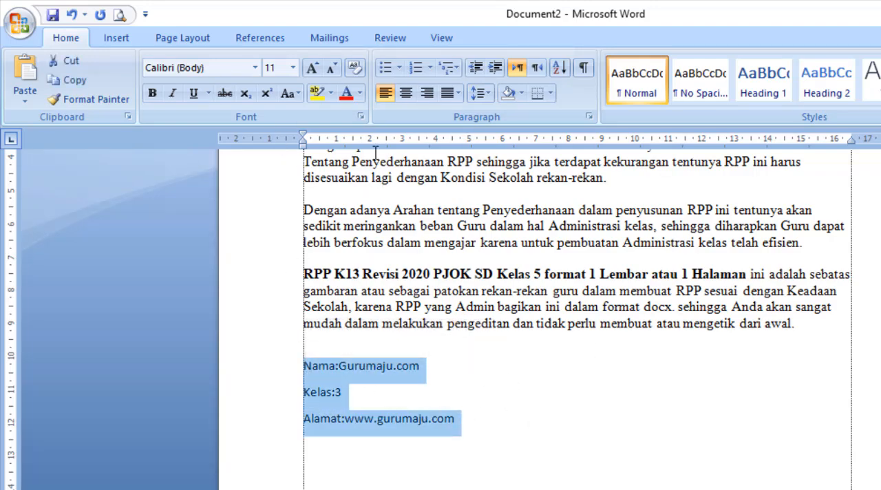
pyautogui.click(336, 142)
pyautogui.click(469, 403)
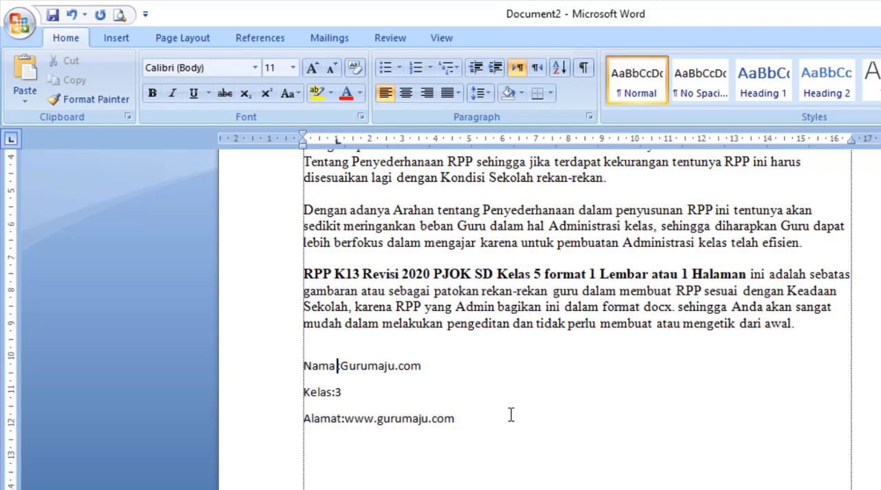
pyautogui.hotkey('ctrl', 'z')
# Move the left tab stop of the Nama, Kelas and Alamat lines to 2 cm.
pyautogui.moveTo(505, 415); pyautogui.dragTo(282, 373)
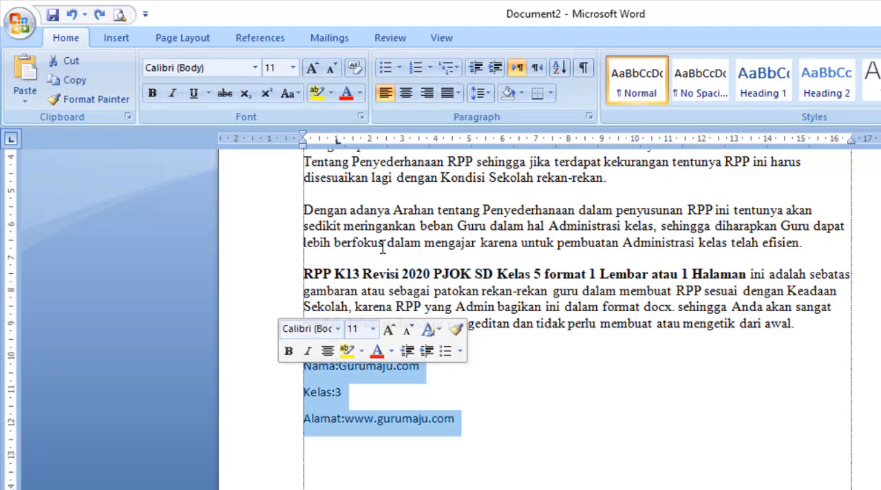
pyautogui.moveTo(337, 141); pyautogui.dragTo(370, 142)
pyautogui.click(478, 397)
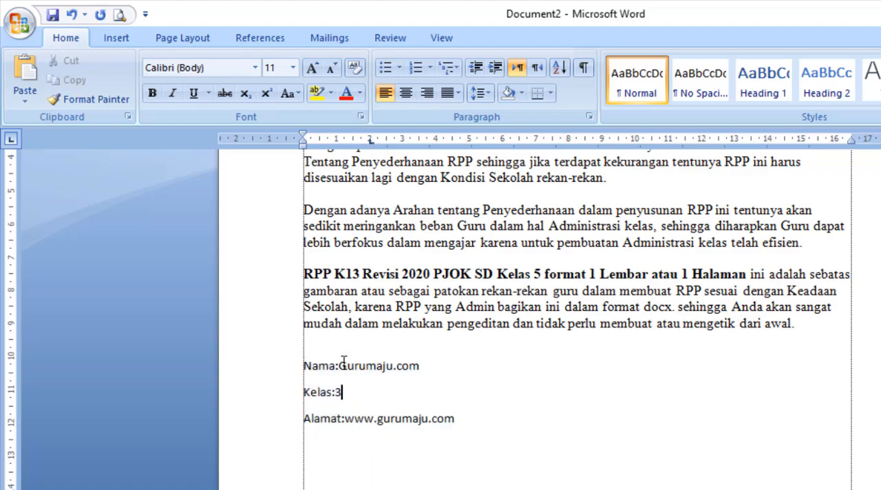
# Insert a tab character before the colon in the Nama, Kelas and Alamat lines to align the colons at the tab stop.
pyautogui.click(336, 365)
pyautogui.press('Tab')
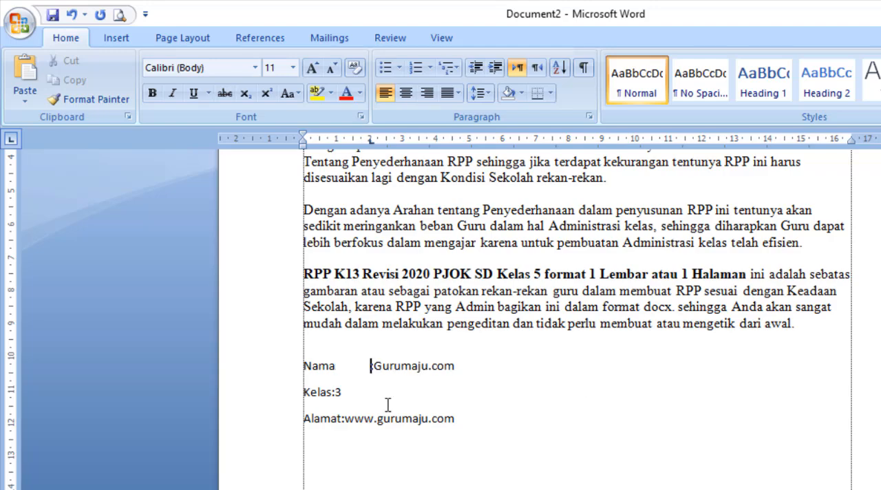
pyautogui.click(334, 398)
pyautogui.press('Tab')
pyautogui.click(342, 418)
pyautogui.press('Tab')
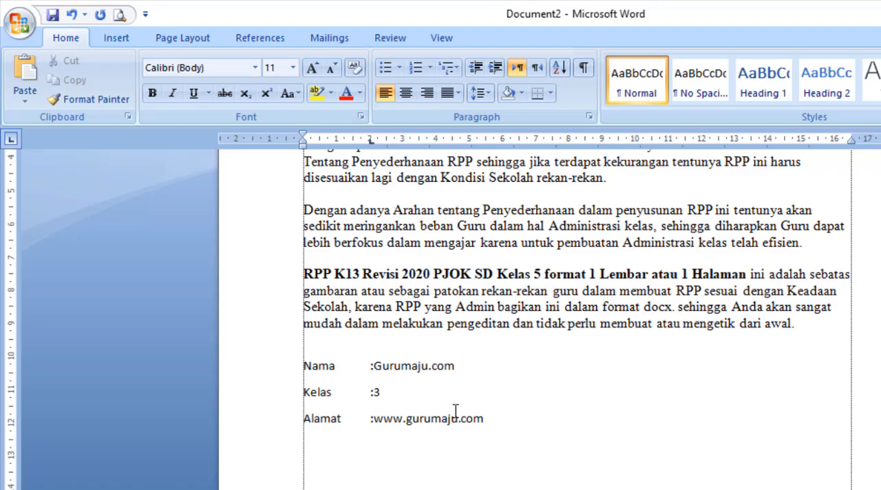
# Add a second left tab stop at about 2.25 cm for the three lines and insert a tab character after each colon.
pyautogui.moveTo(483, 420); pyautogui.dragTo(300, 365)
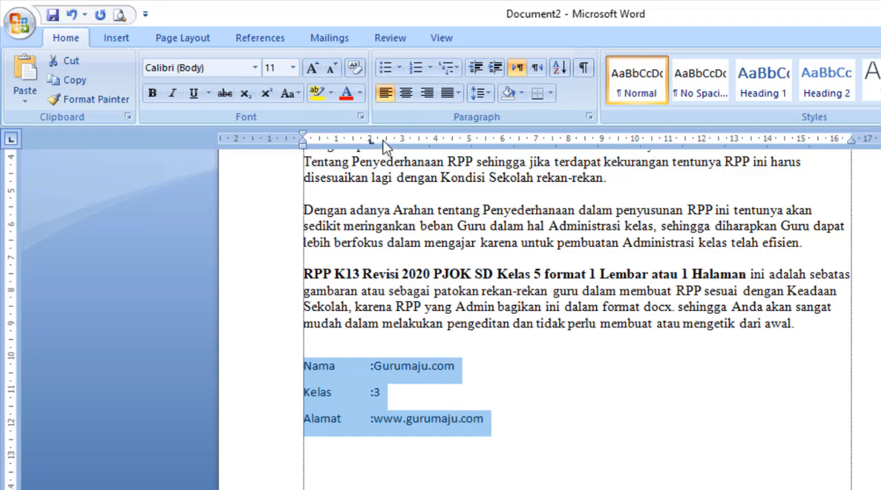
pyautogui.moveTo(383, 140); pyautogui.dragTo(378, 140)
pyautogui.click(377, 363)
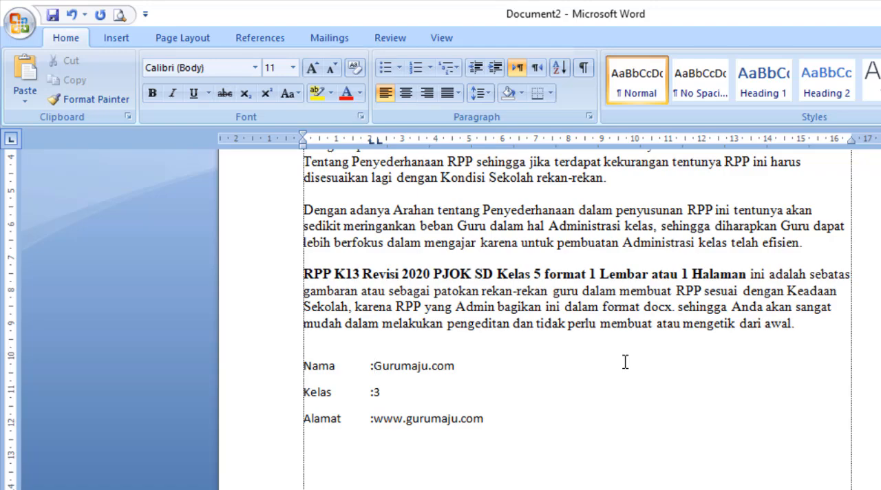
pyautogui.press('Down')
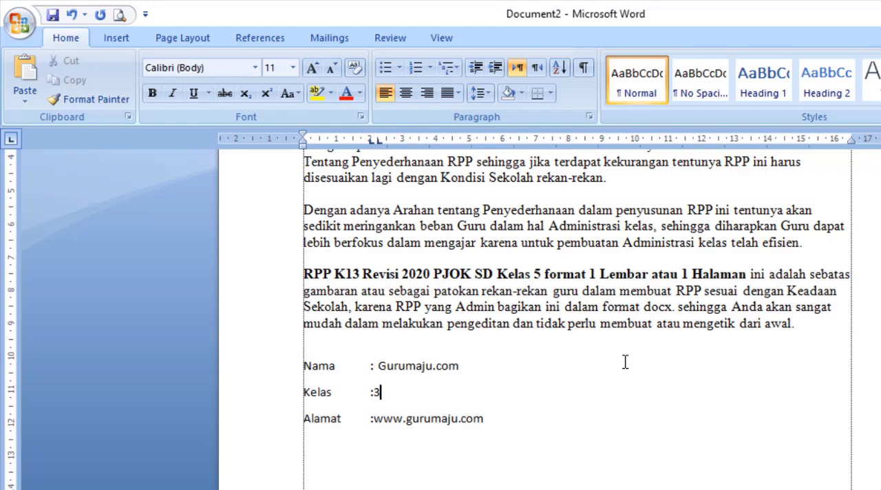
pyautogui.press('Left')
pyautogui.press('Down')
pyautogui.press('Left')
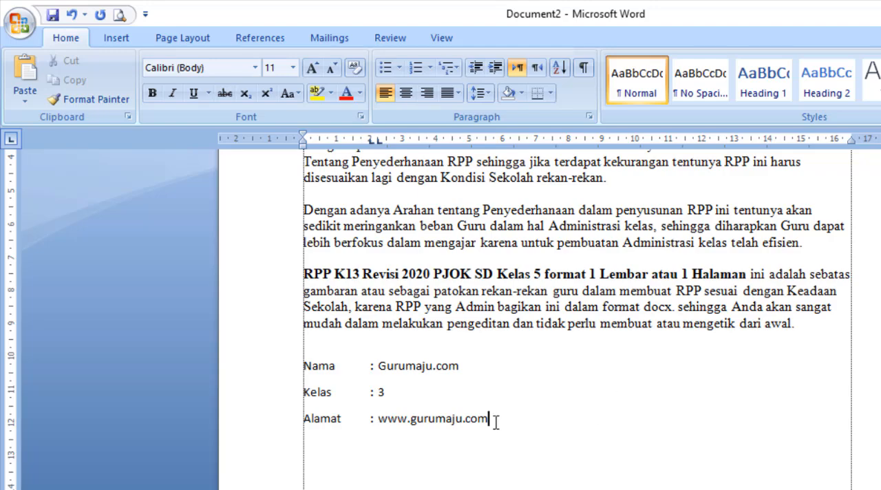
# Remove both tab stops from the Nama, Kelas and Alamat lines.
pyautogui.moveTo(494, 418); pyautogui.dragTo(302, 366)
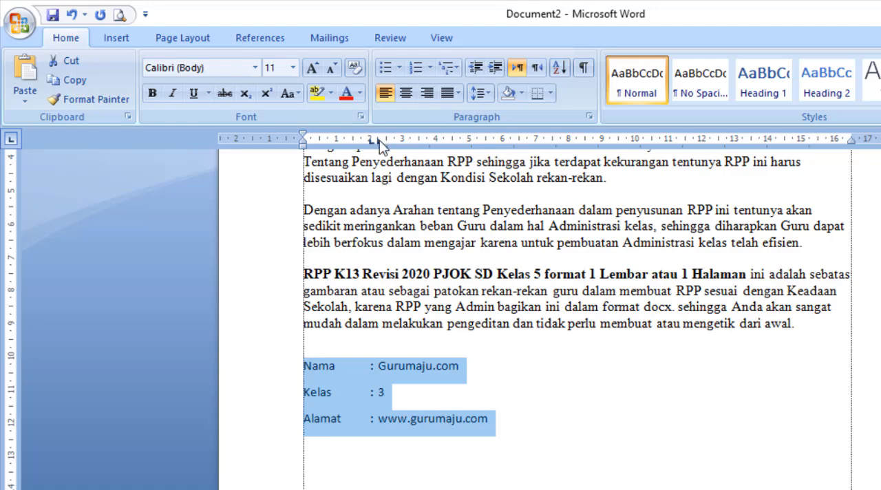
pyautogui.moveTo(379, 139)
pyautogui.mouseDown()
pyautogui.moveTo(383, 126)
pyautogui.moveTo(373, 133)
pyautogui.mouseUp()
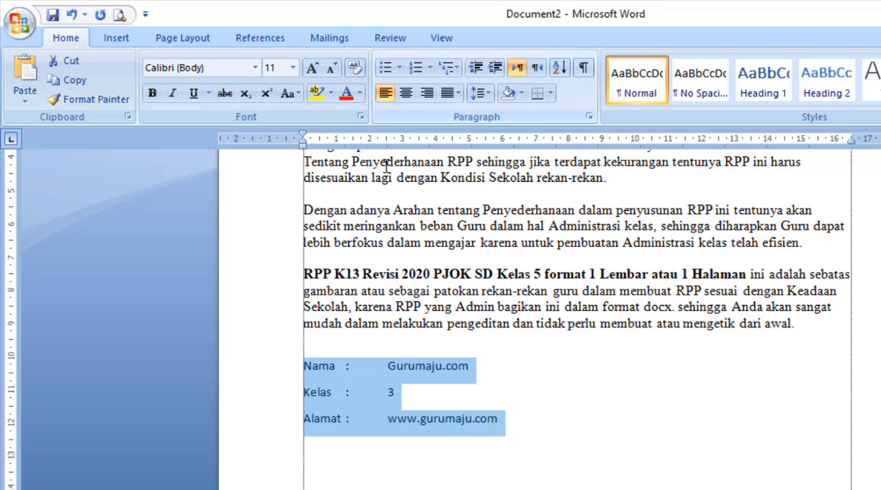
pyautogui.click(594, 433)
# Delete the tab characters after the colons in the Nama, Kelas and Alamat lines.
pyautogui.click(389, 366)
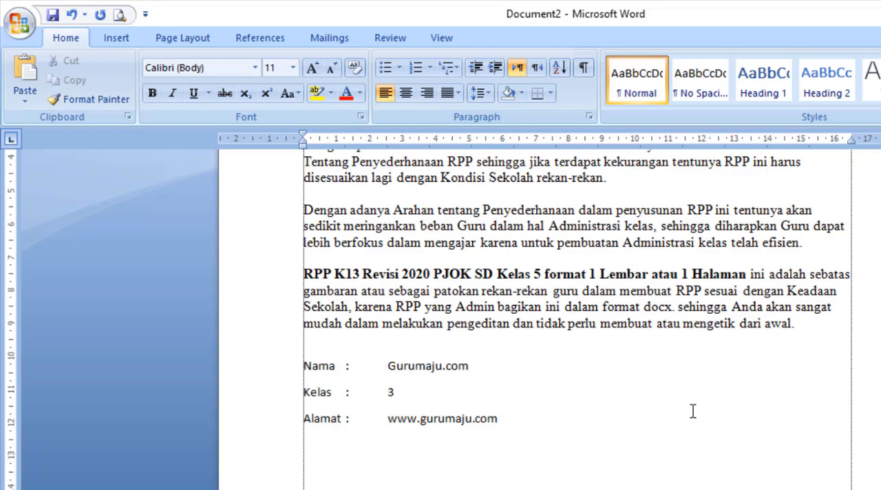
pyautogui.press('BackSpace')
pyautogui.press('Down')
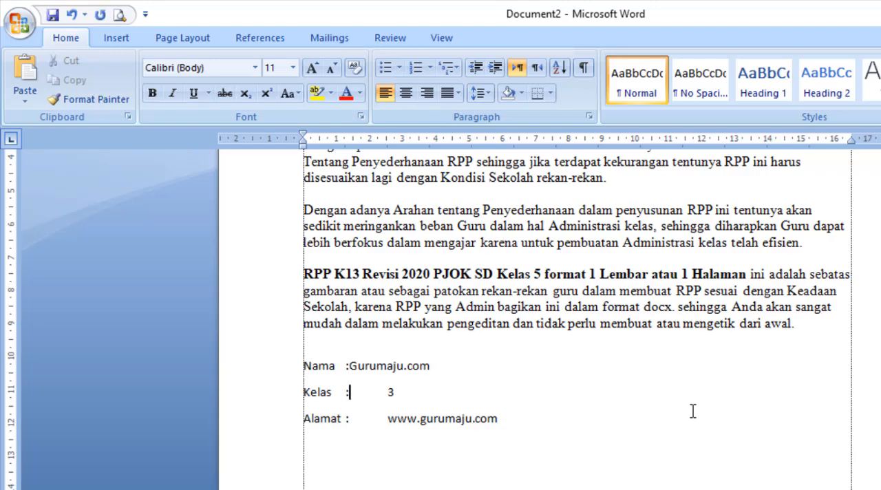
pyautogui.press('Delete')
pyautogui.press('Down')
pyautogui.press('Delete')
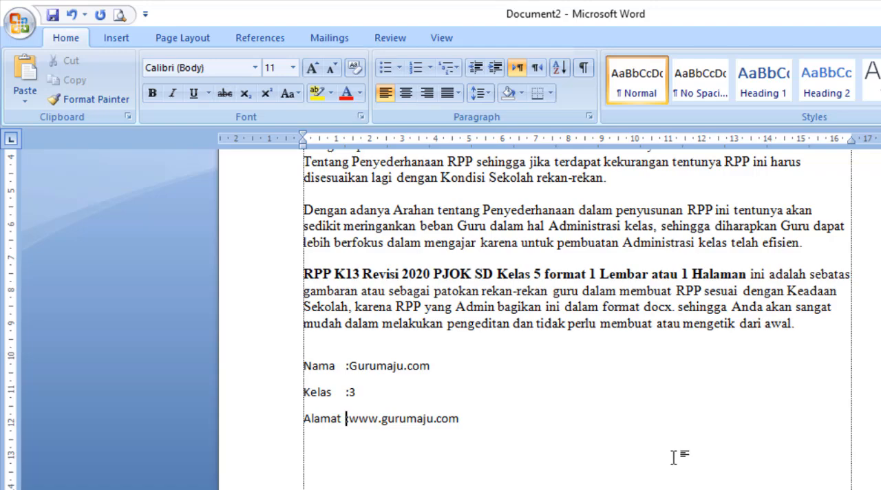
pyautogui.scroll(6, 636, 390)
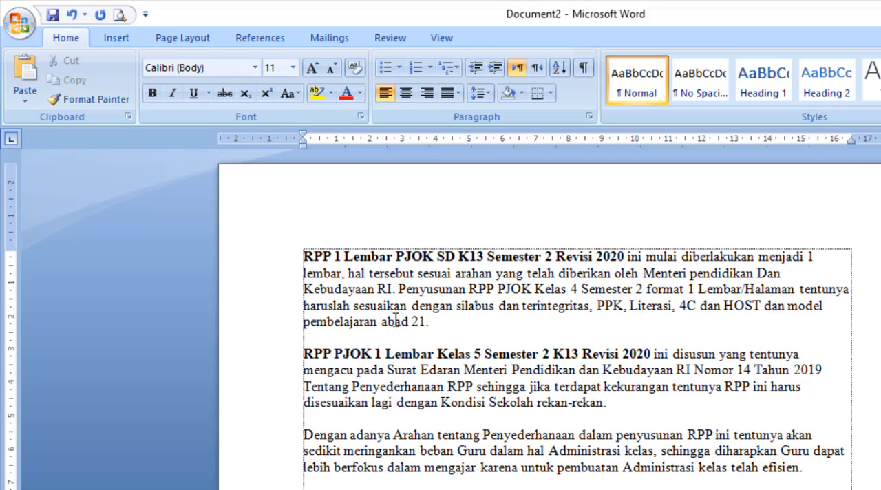
pyautogui.click(375, 289)
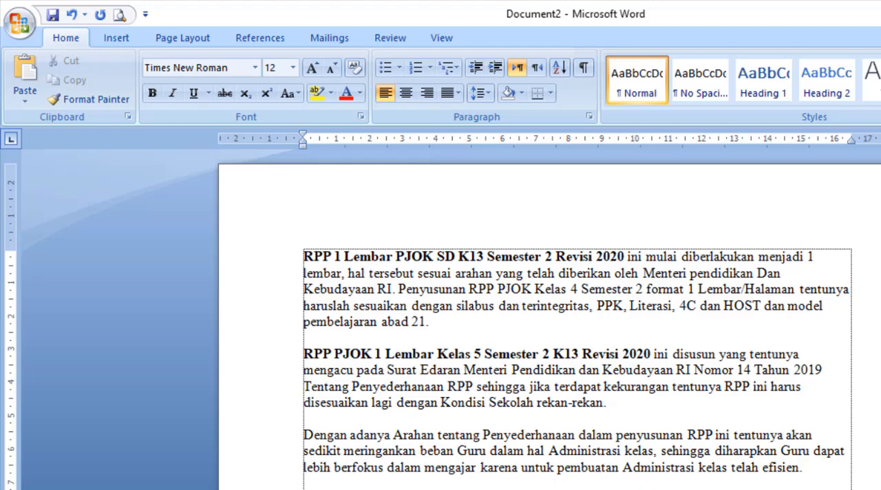
pyautogui.scroll(-5, 612, 379)
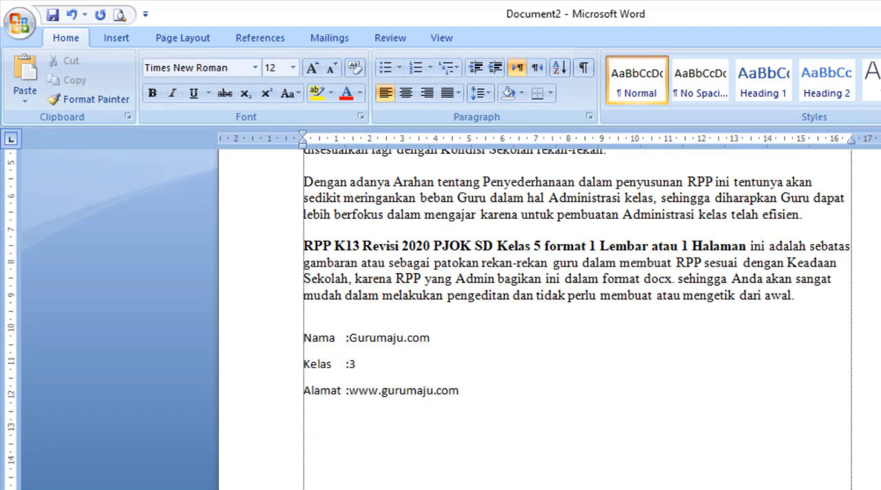
pyautogui.moveTo(571, 427); pyautogui.dragTo(291, 331)
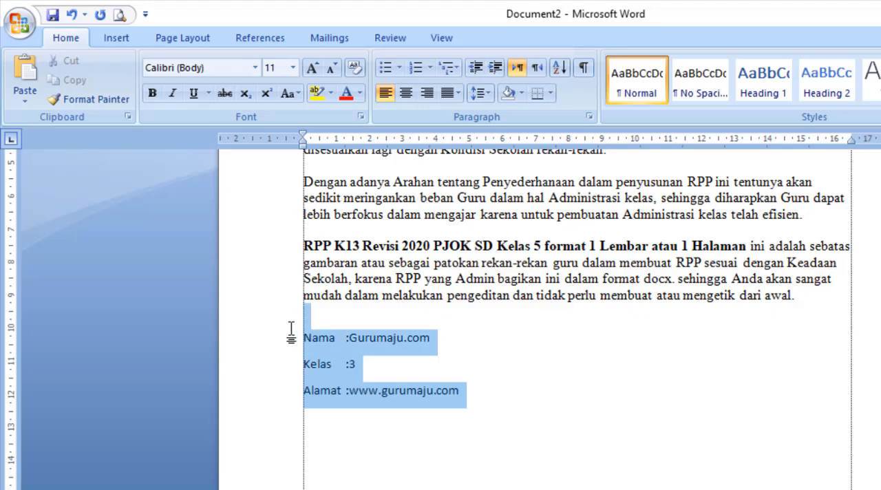
pyautogui.click(440, 340)
# Replace the Nama line with the text "DKI Jakarta, 04 Juli 2020".
pyautogui.moveTo(474, 340); pyautogui.dragTo(296, 338)
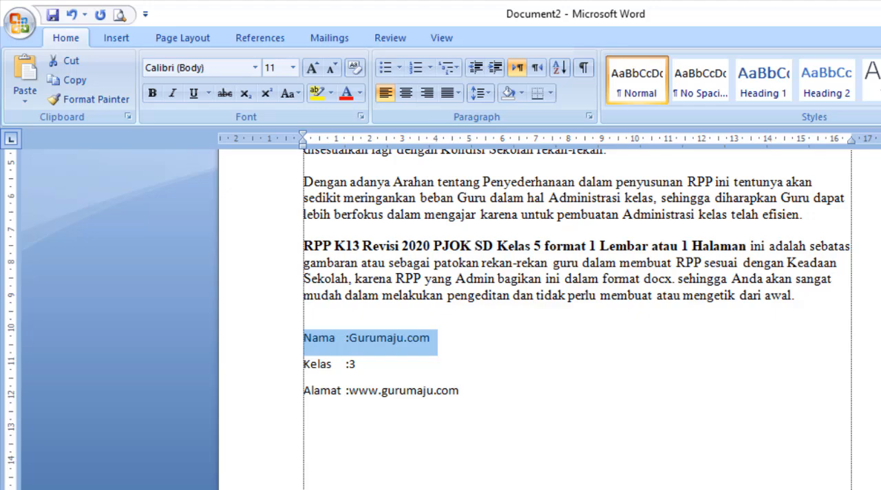
pyautogui.write('DKI')
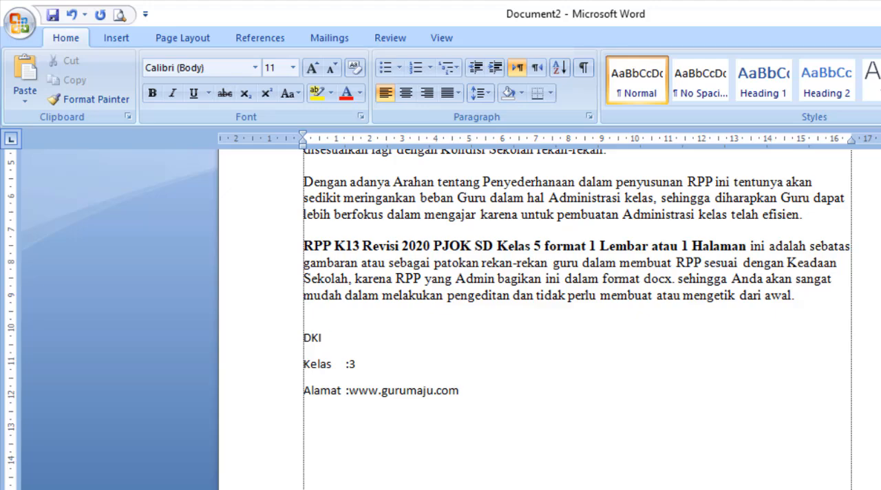
pyautogui.write(' Jakarta, 04 Jul')
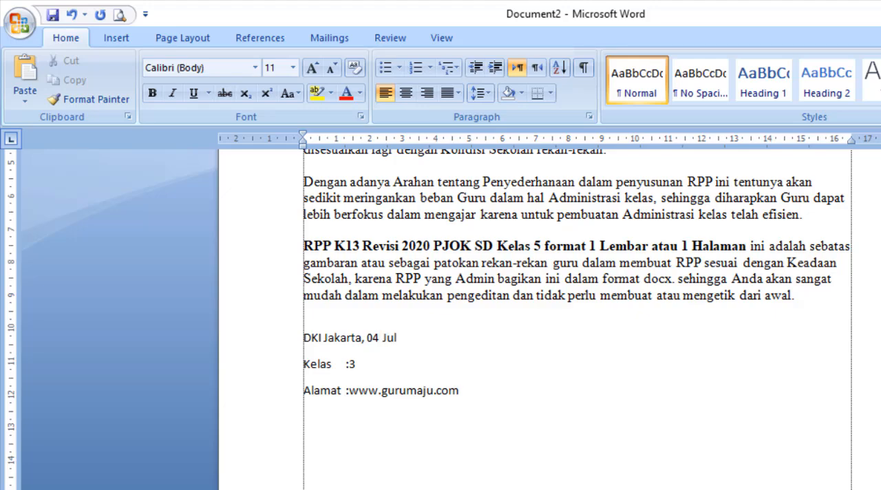
pyautogui.write('i 2020')
# Add the line "Kepala Sekolah" below the date line, followed by blank lines for a signature.
pyautogui.press('Return')
pyautogui.write('Kepala')
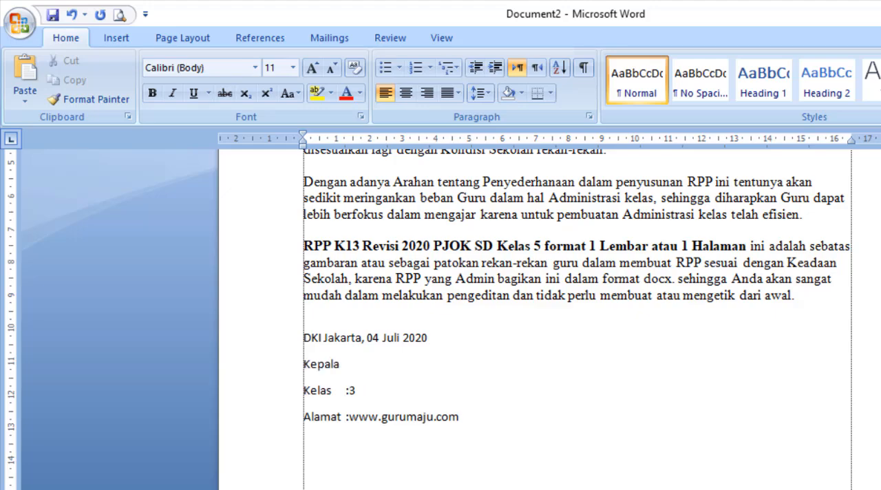
pyautogui.write(' Sekolah')
pyautogui.press('Return')
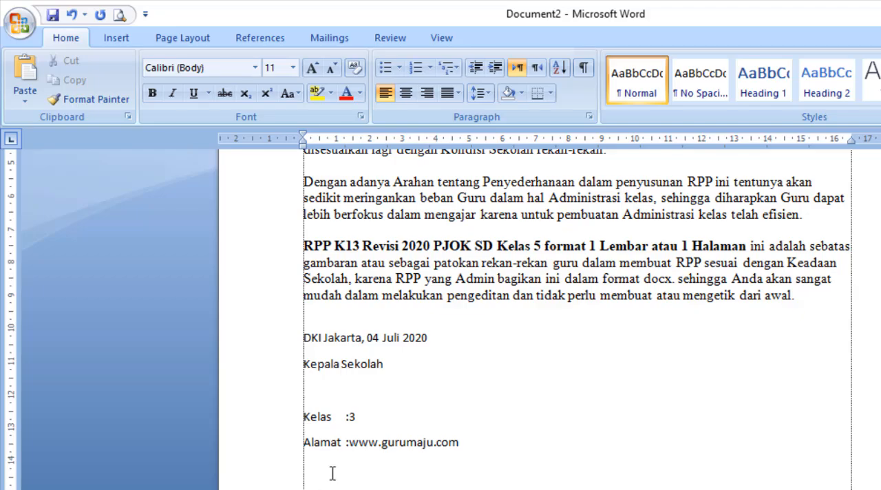
pyautogui.press('Return')
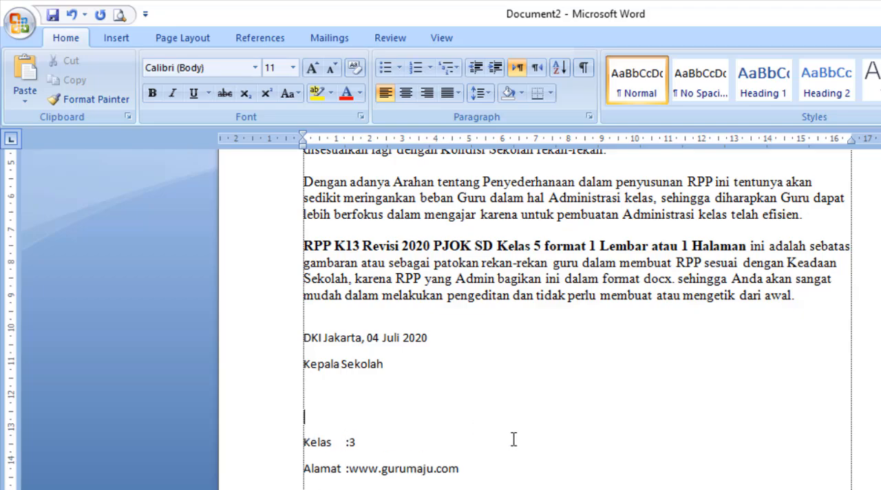
# Set a left tab stop at about 10.75 cm for all lines from "DKI Jakarta" through Alamat.
pyautogui.click(457, 467)
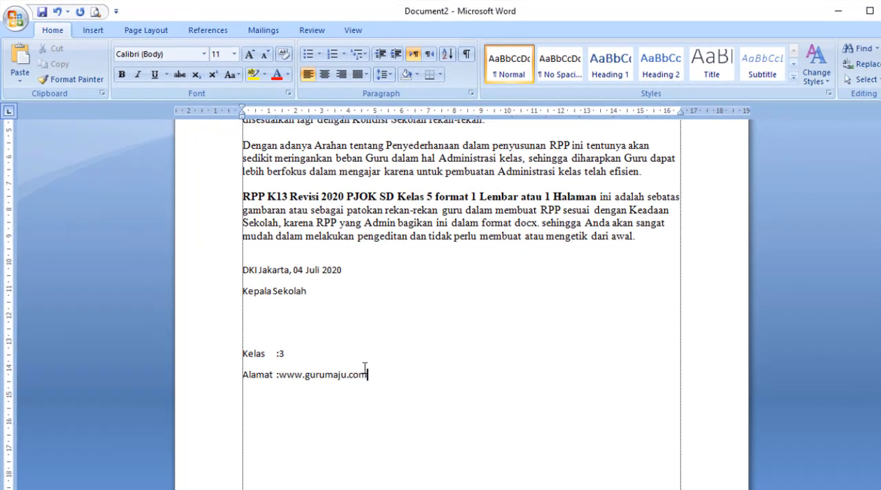
pyautogui.moveTo(364, 366); pyautogui.dragTo(237, 273)
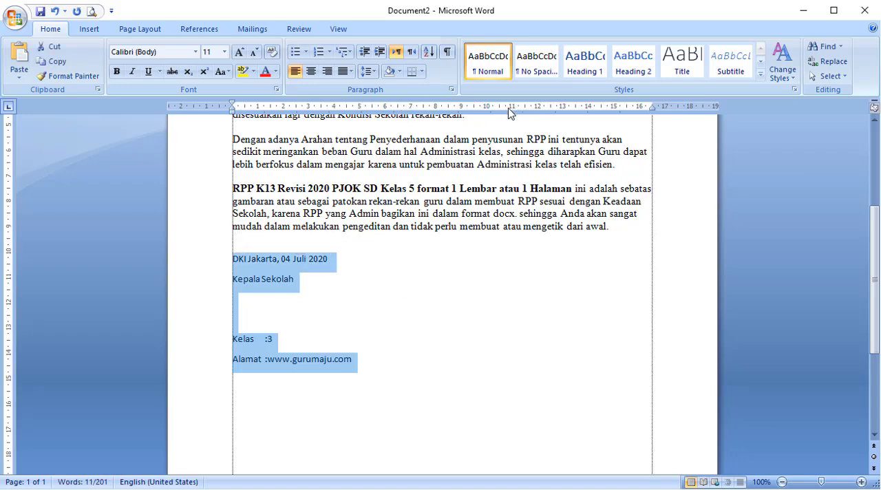
pyautogui.moveTo(508, 108); pyautogui.dragTo(509, 112)
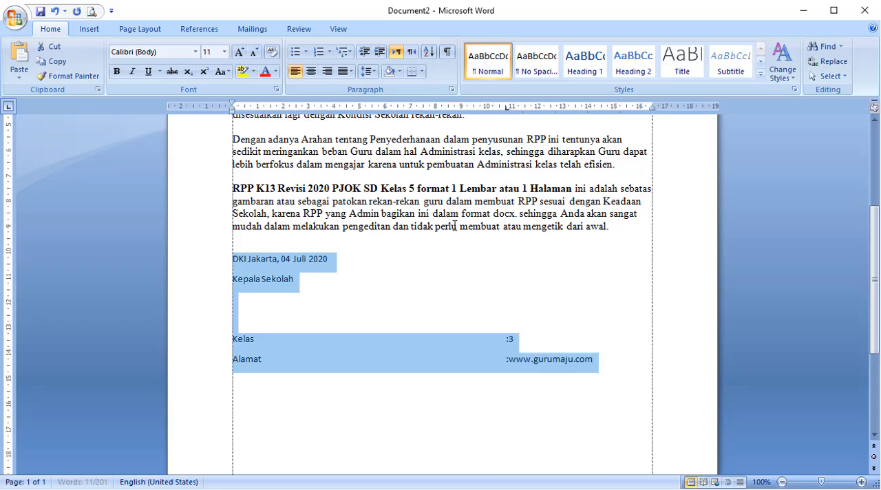
pyautogui.click(427, 309)
# Delete the tab characters before the colons in the Kelas and Alamat lines.
pyautogui.click(508, 338)
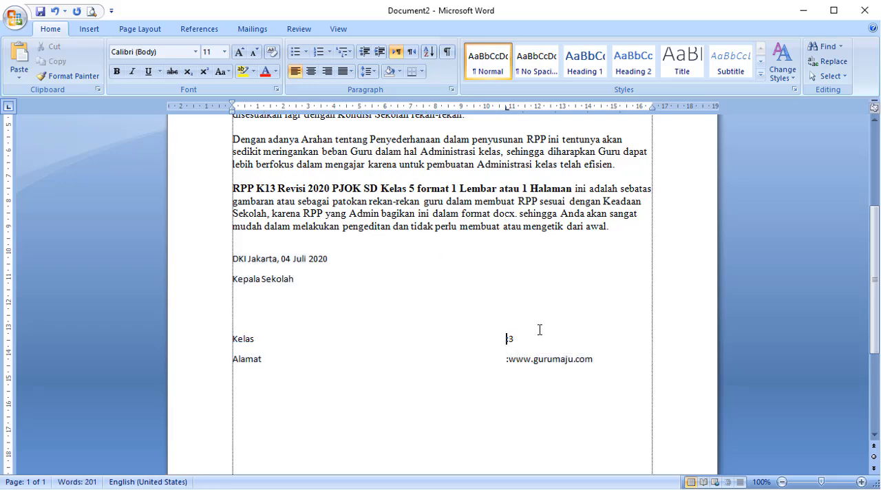
pyautogui.press('BackSpace')
pyautogui.click(505, 358)
pyautogui.press('BackSpace')
# Insert a tab before the DKI Jakarta, Kepala Sekolah, Kelas and Alamat lines to align them at the tab stop.
pyautogui.click(233, 262)
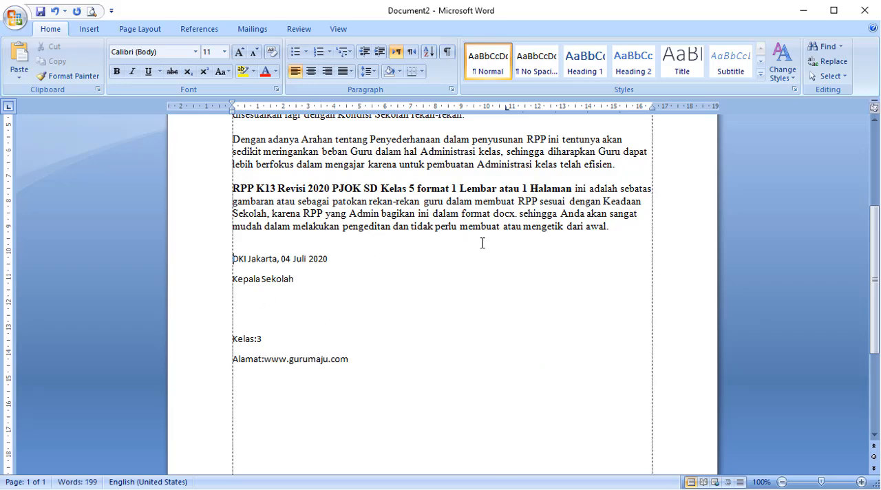
pyautogui.press('Tab')
pyautogui.click(236, 283)
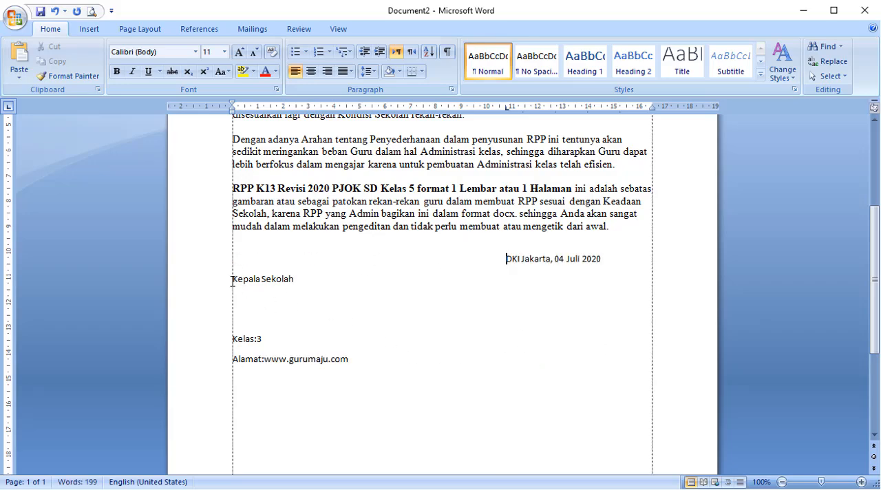
pyautogui.press('Tab')
pyautogui.click(231, 341)
pyautogui.press('Tab')
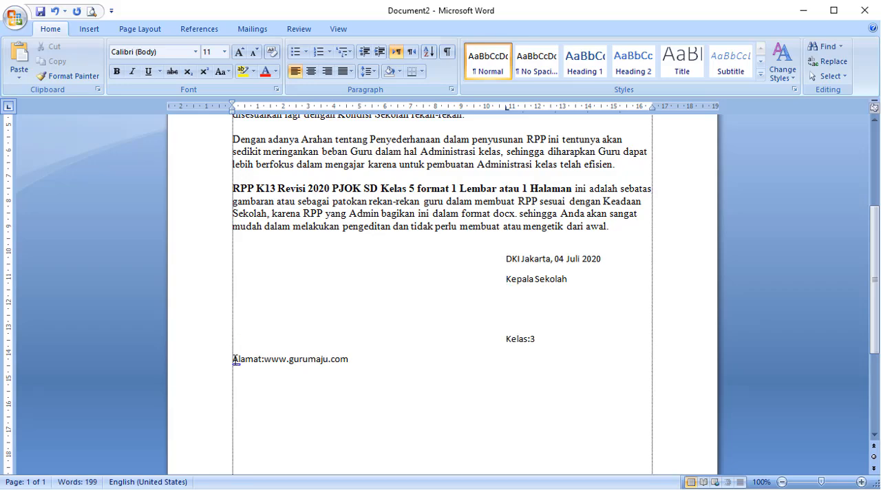
pyautogui.click(234, 359)
pyautogui.press('Tab')
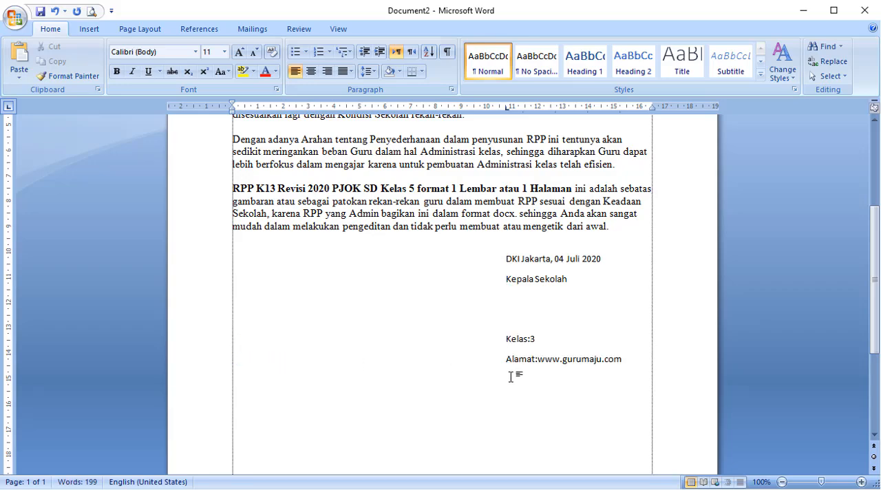
# Undo the tabs inserted before the four signature block lines.
pyautogui.hotkey('ctrl', 'z')
pyautogui.hotkey('ctrl', 'z')
pyautogui.hotkey('ctrl', 'z')
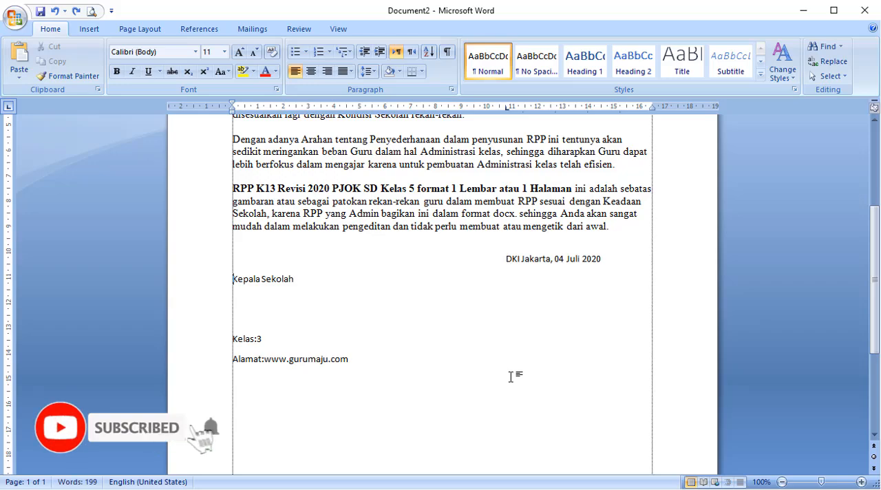
pyautogui.hotkey('ctrl', 'z')
# Move the left indent of the lines from "DKI Jakarta" through Alamat to about 10.75 cm and center them.
pyautogui.moveTo(389, 371); pyautogui.dragTo(232, 256)
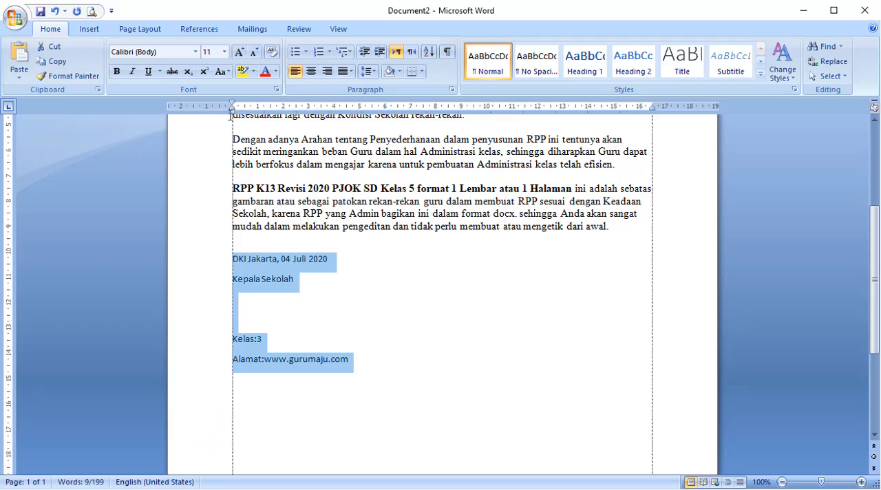
pyautogui.moveTo(232, 115)
pyautogui.mouseDown()
pyautogui.moveTo(286, 125)
pyautogui.moveTo(506, 128)
pyautogui.mouseUp()
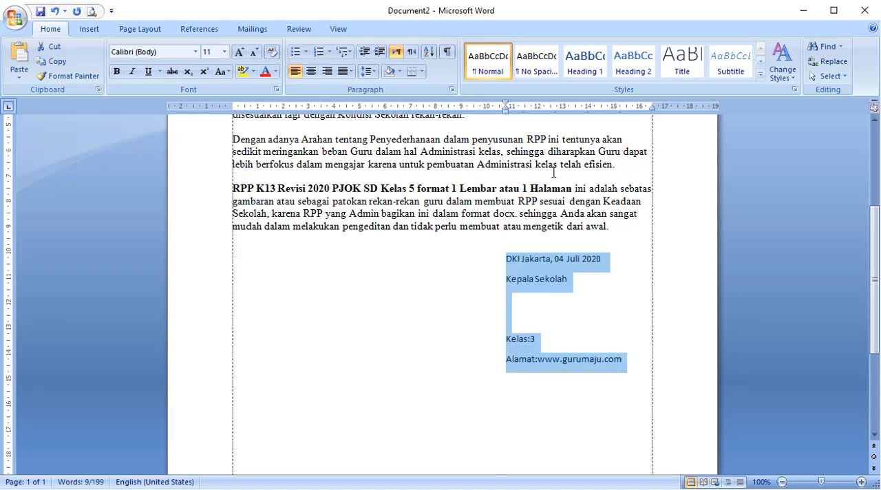
pyautogui.click(311, 71)
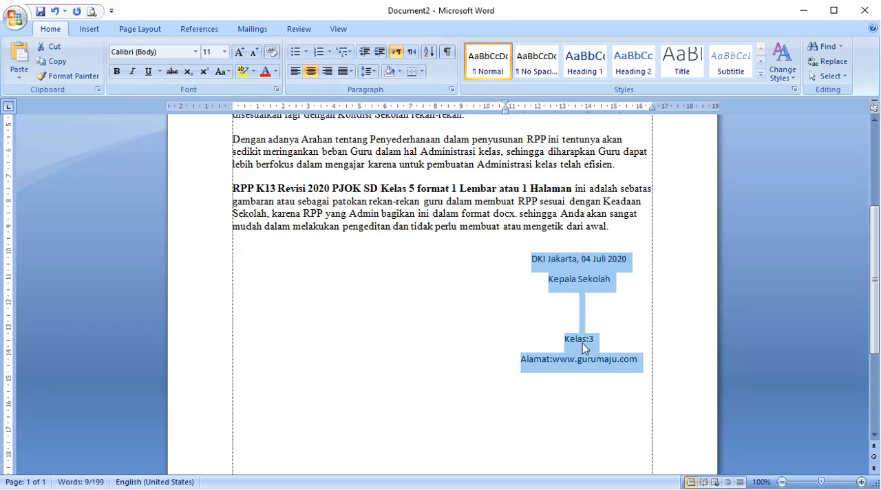
# Compare the ruler and sample paragraphs of Document1 and Document2 by switching between the two Word versions.
pyautogui.scroll(6, 556, 335)
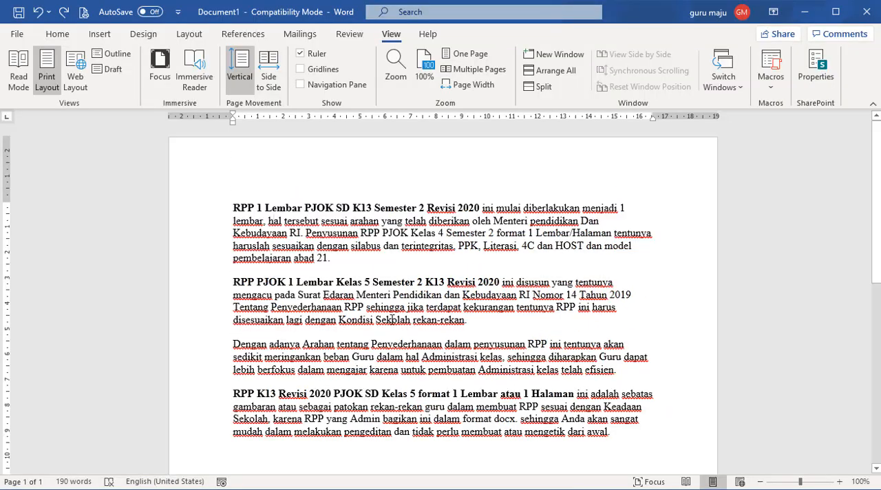
pyautogui.scroll(-3, 305, 248)
pyautogui.scroll(-10, 305, 246)
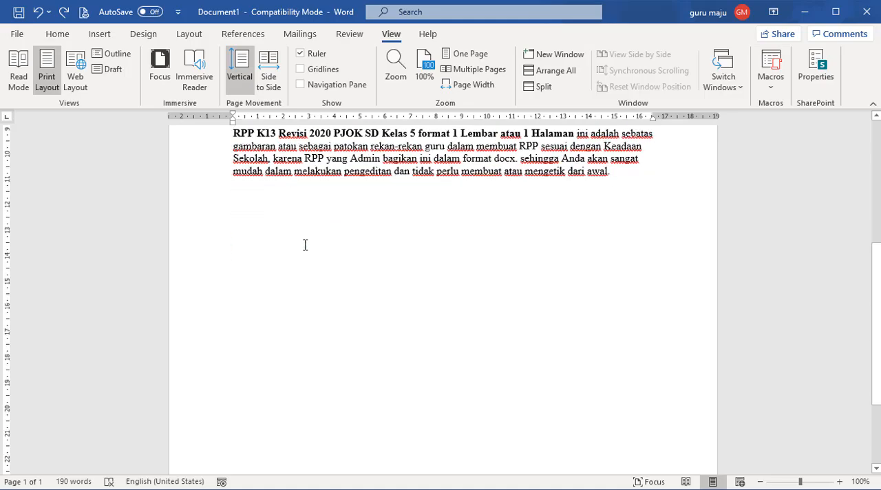
pyautogui.scroll(12, 305, 246)
pyautogui.scroll(1, 305, 245)
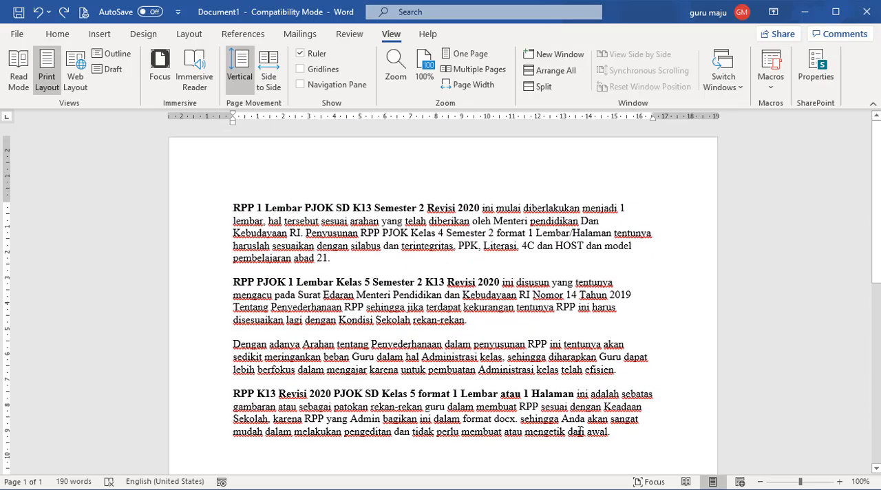
pyautogui.click(662, 489)
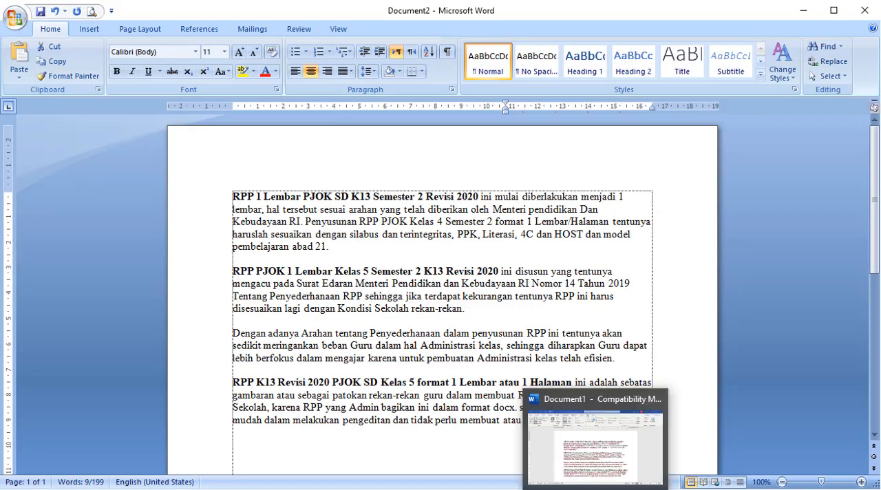
pyautogui.click(596, 489)
pyautogui.click(662, 489)
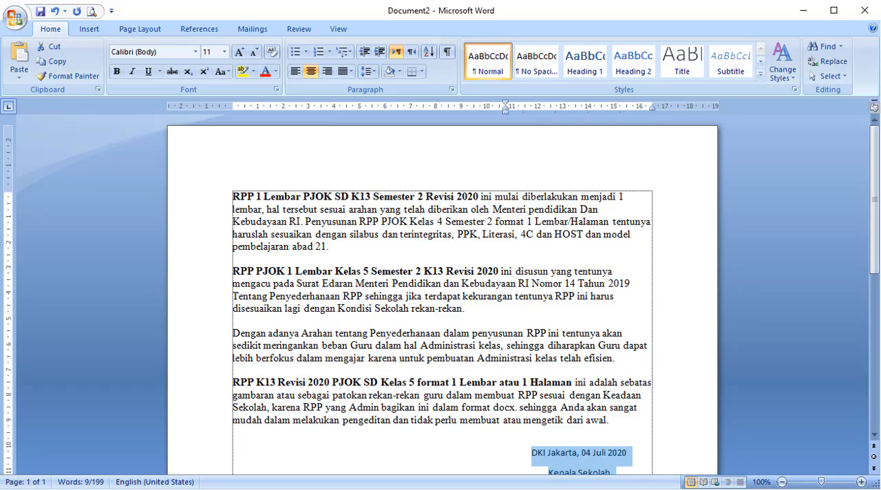
pyautogui.click(596, 489)
pyautogui.click(661, 489)
pyautogui.click(500, 283)
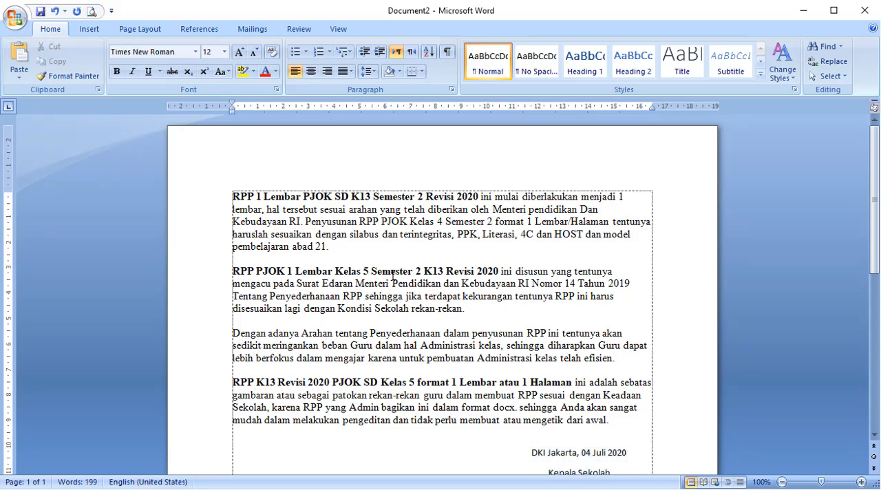